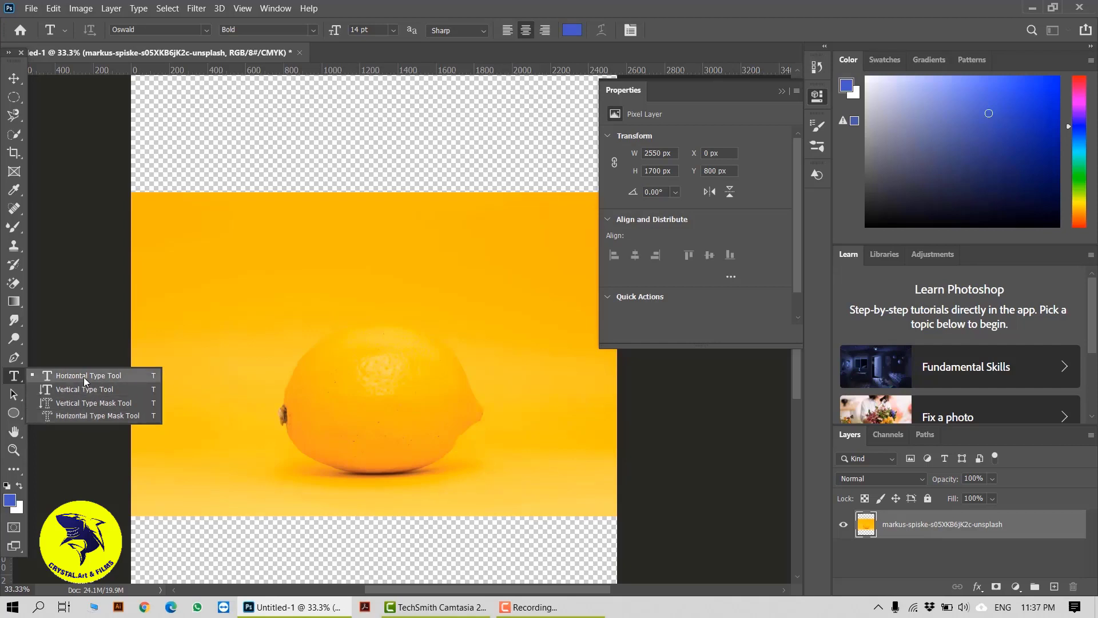
# Place a horizontal text layer on the yellow background and set its font to Bauhaus 93.
pyautogui.click(84, 377)
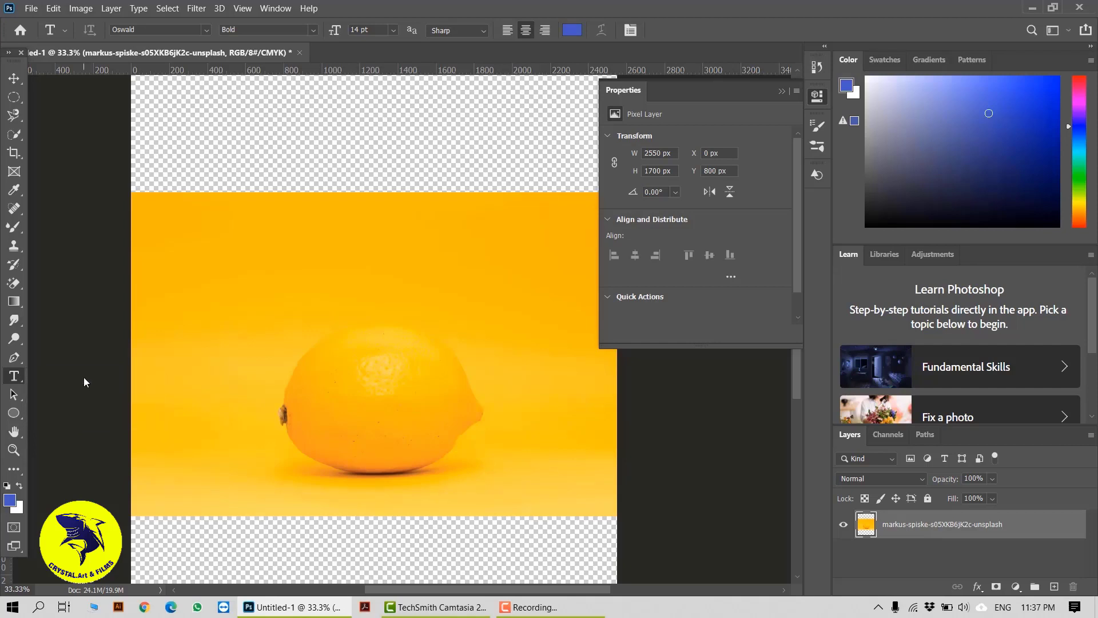
pyautogui.click(264, 254)
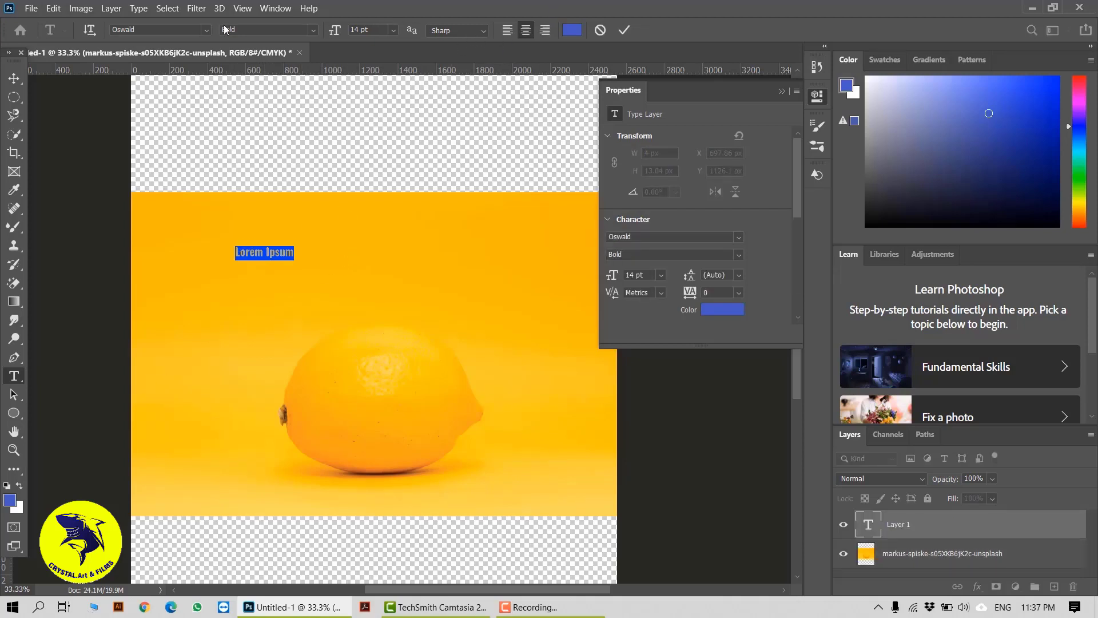
pyautogui.click(207, 30)
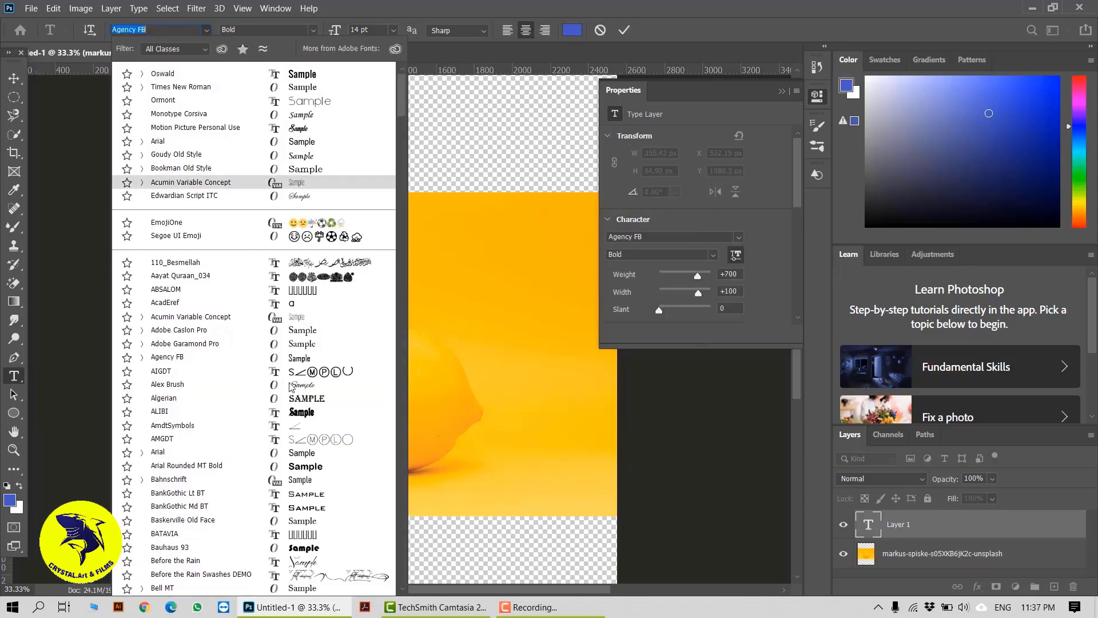
pyautogui.scroll(-3, 291, 386)
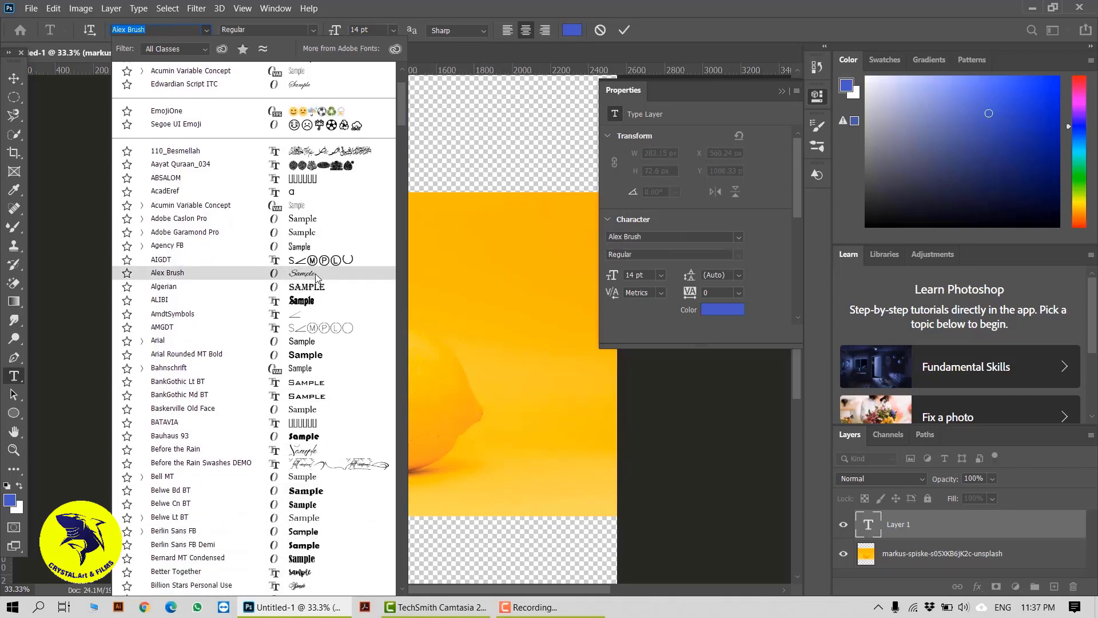
pyautogui.click(315, 437)
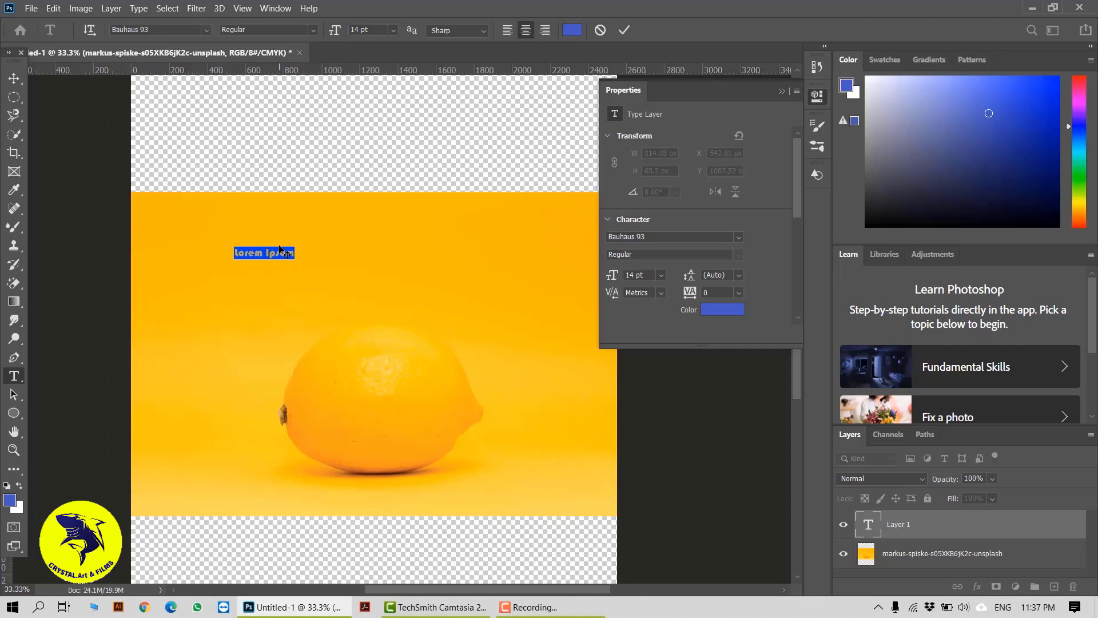
# Replace the placeholder with ORANGE, set the text colour to #f9ae34, and commit the text.
pyautogui.write('ORANGE')
pyautogui.moveTo(283, 252); pyautogui.dragTo(216, 246)
pyautogui.click(572, 30)
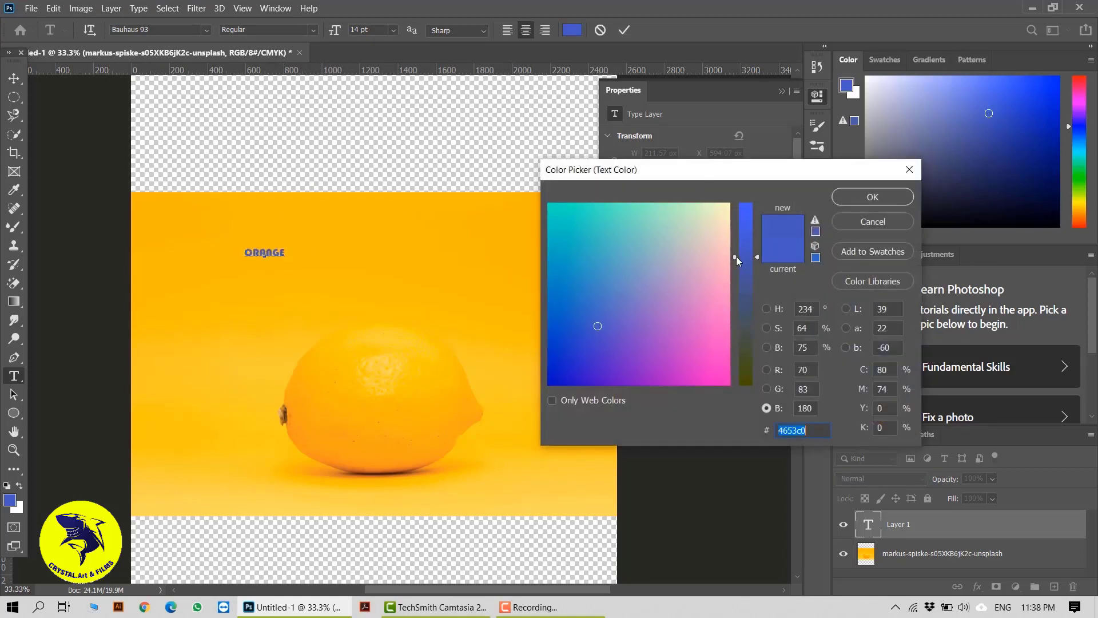
pyautogui.moveTo(736, 256); pyautogui.dragTo(736, 348)
pyautogui.moveTo(695, 297); pyautogui.dragTo(727, 291)
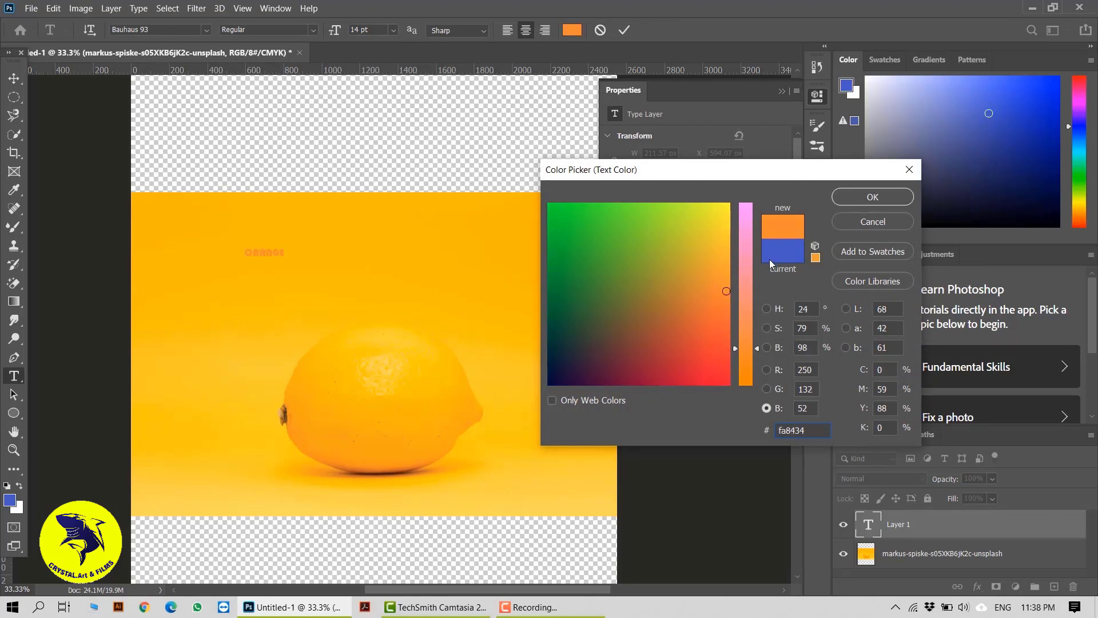
pyautogui.click(726, 261)
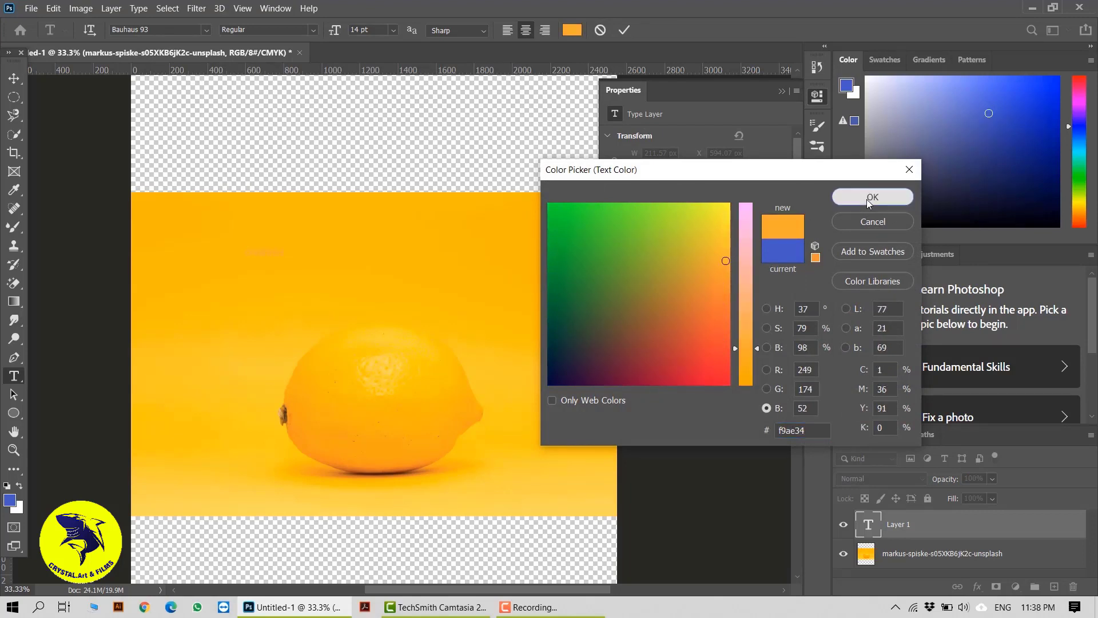
pyautogui.click(867, 197)
pyautogui.click(623, 31)
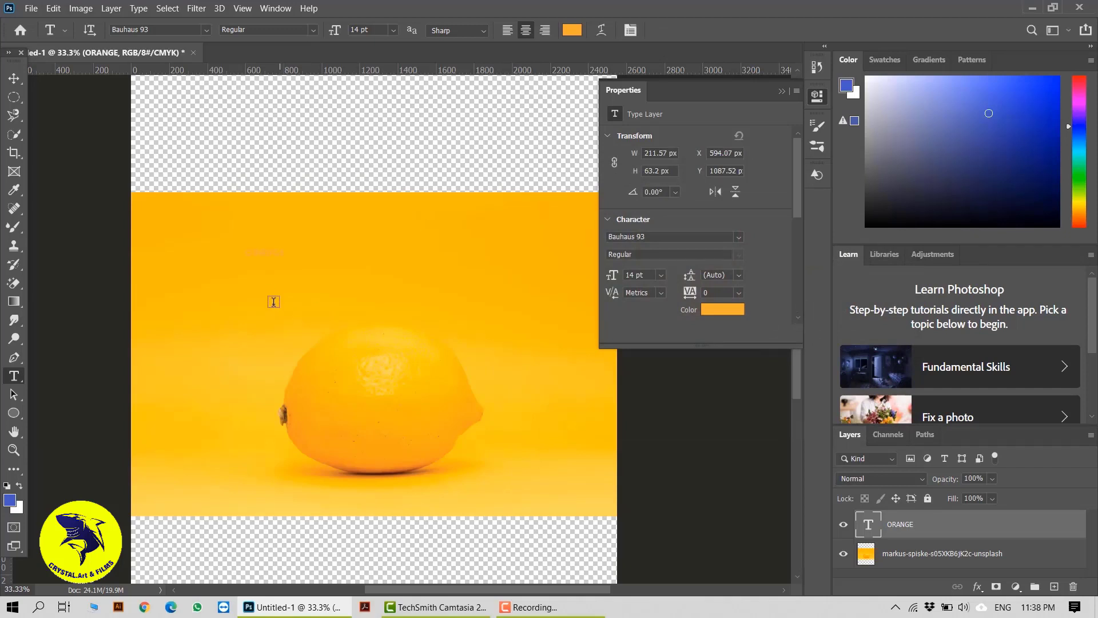
# Scale the ORANGE text up to about 839% and position it above the lemon.
pyautogui.click(14, 80)
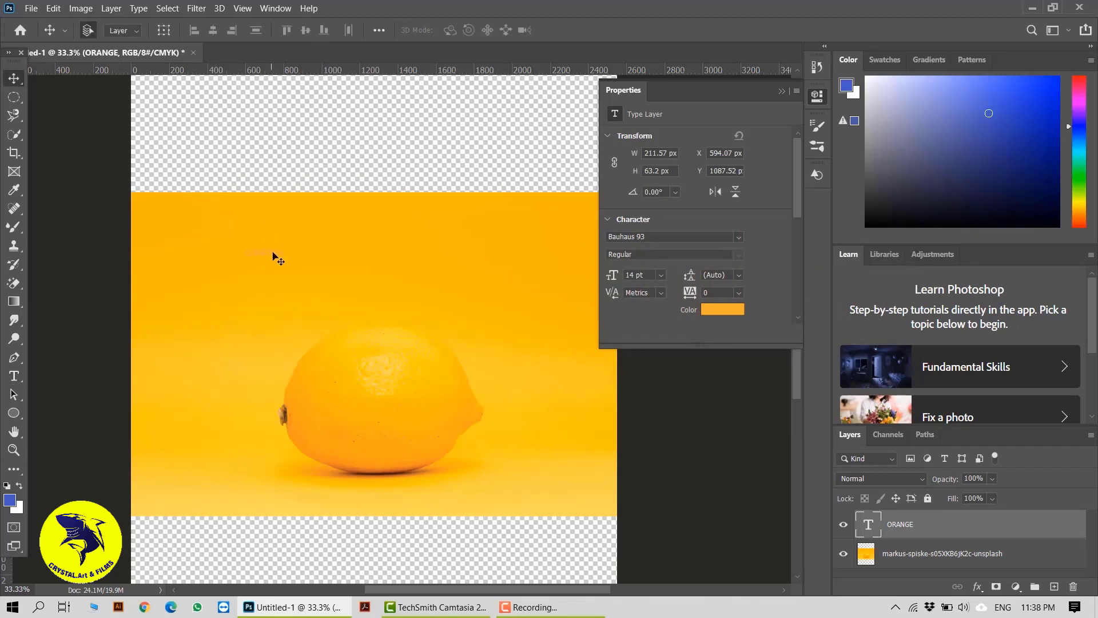
pyautogui.moveTo(273, 255); pyautogui.dragTo(392, 263)
pyautogui.hotkey('ctrl', 't')
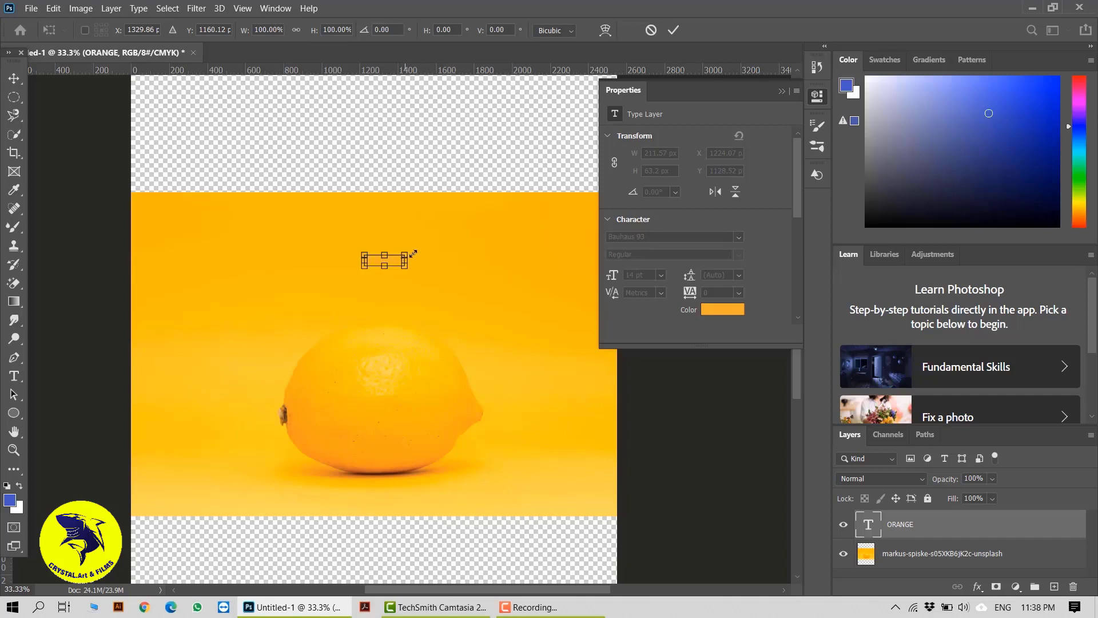
pyautogui.moveTo(413, 253); pyautogui.dragTo(554, 210)
pyautogui.click(675, 32)
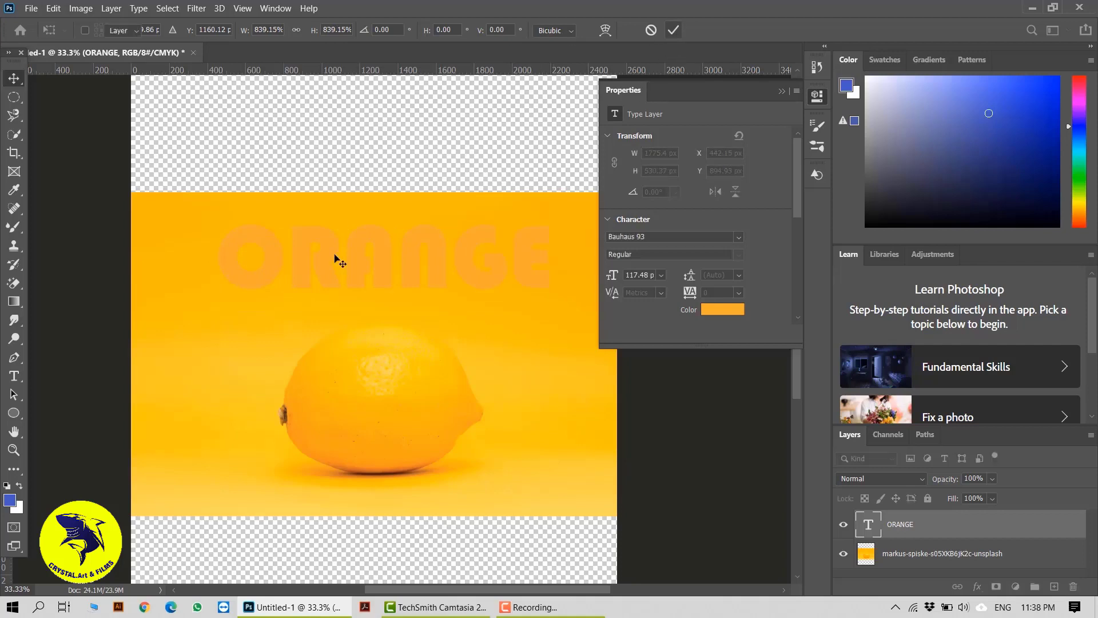
pyautogui.press('v')
pyautogui.moveTo(449, 270); pyautogui.dragTo(426, 282)
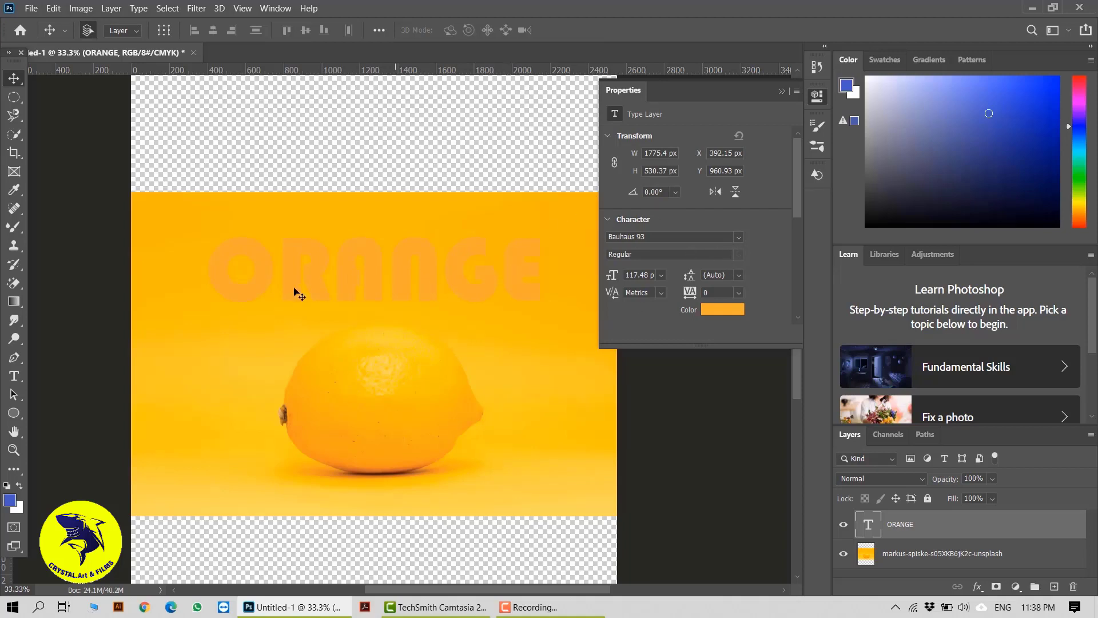
# Change the ORANGE text's font to Agency FB Bold.
pyautogui.press('t')
pyautogui.moveTo(210, 264); pyautogui.dragTo(545, 269)
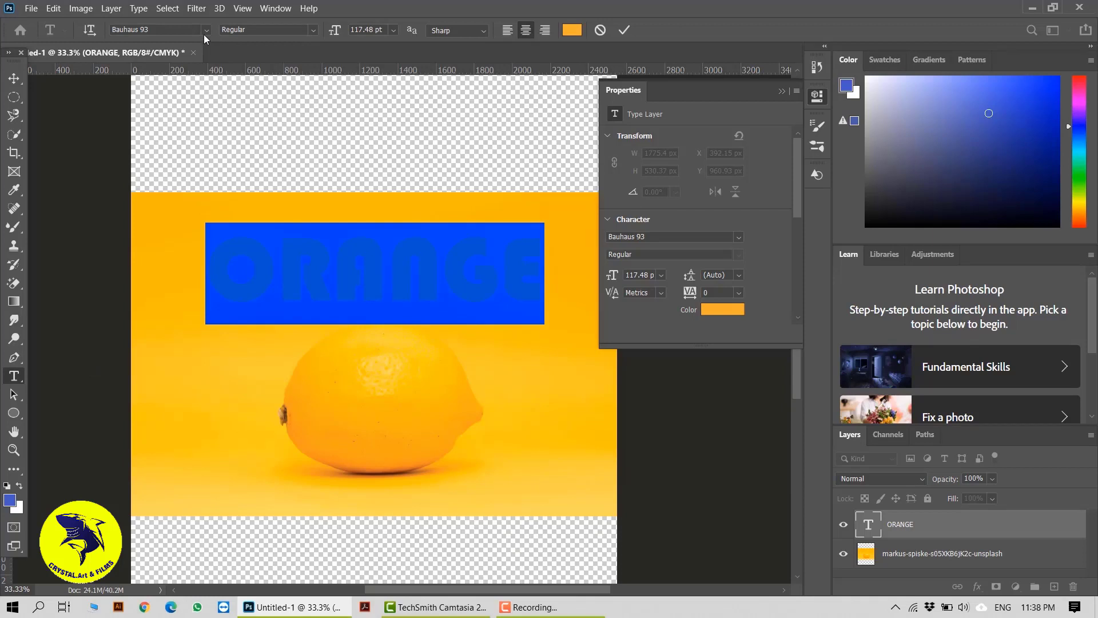
pyautogui.click(205, 31)
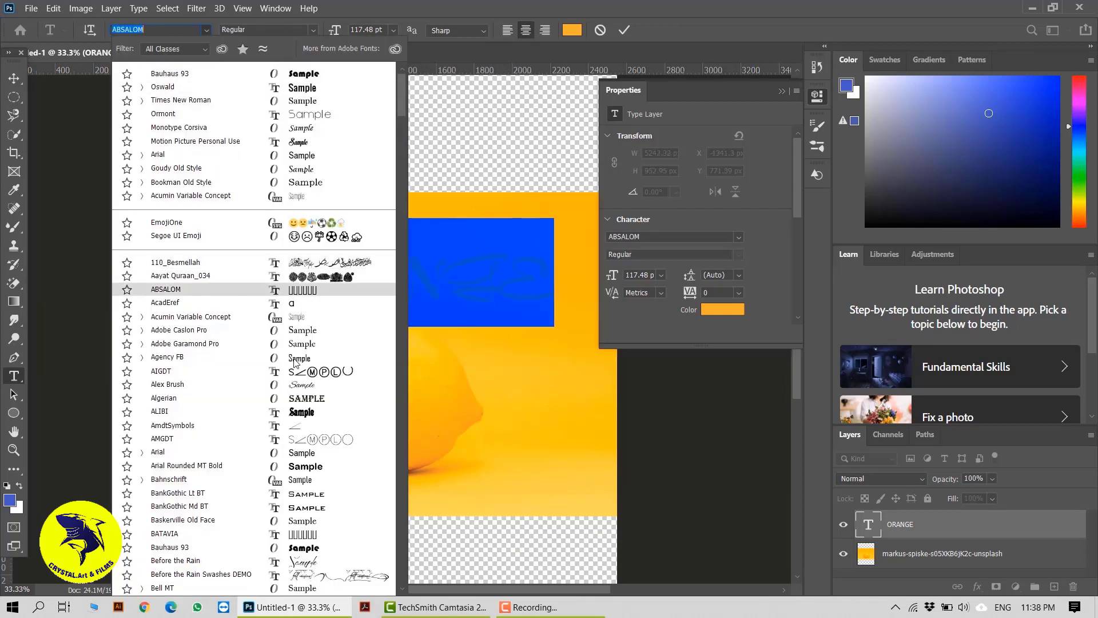
pyautogui.click(294, 361)
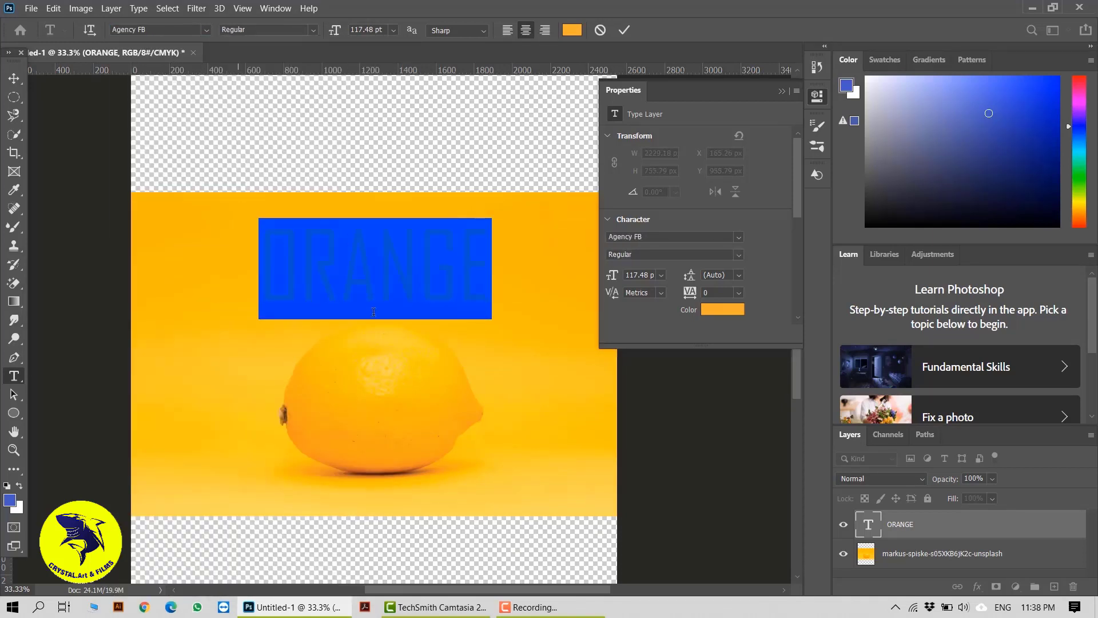
pyautogui.click(313, 30)
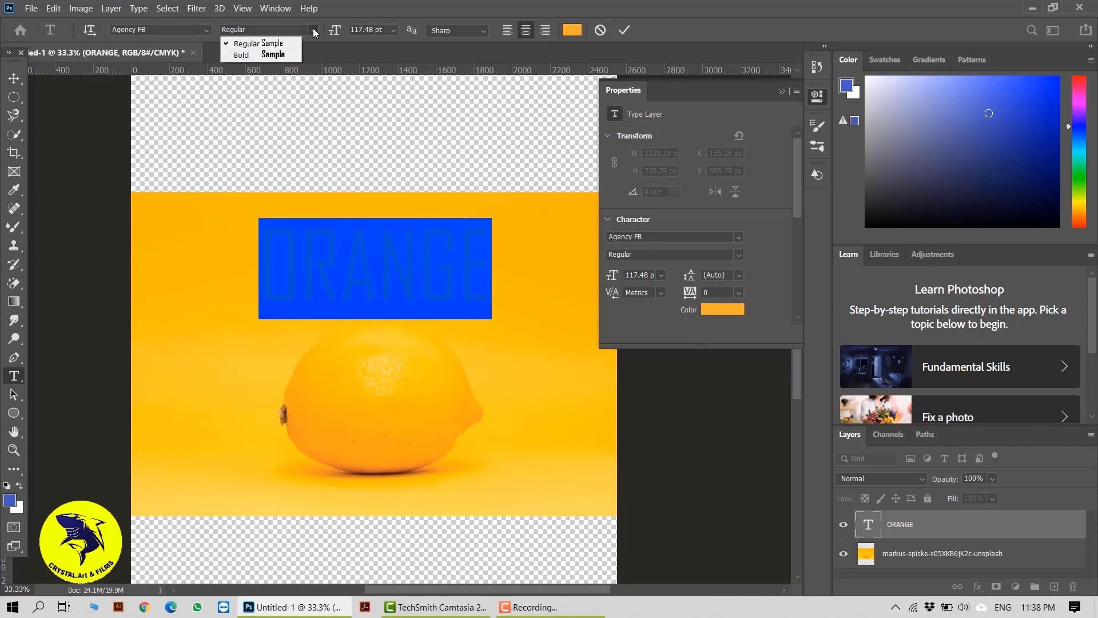
pyautogui.click(288, 54)
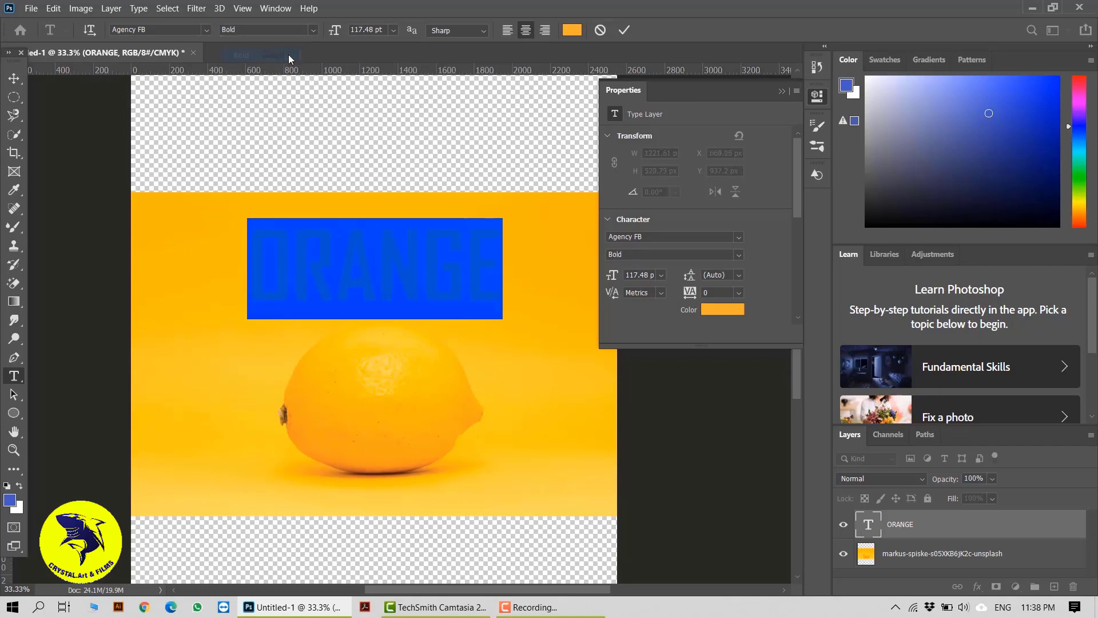
# Set the text alignment to centre and anti-aliasing to Sharp, then commit the edit.
pyautogui.click(509, 32)
pyautogui.click(525, 30)
pyautogui.click(545, 31)
pyautogui.click(526, 30)
pyautogui.click(485, 31)
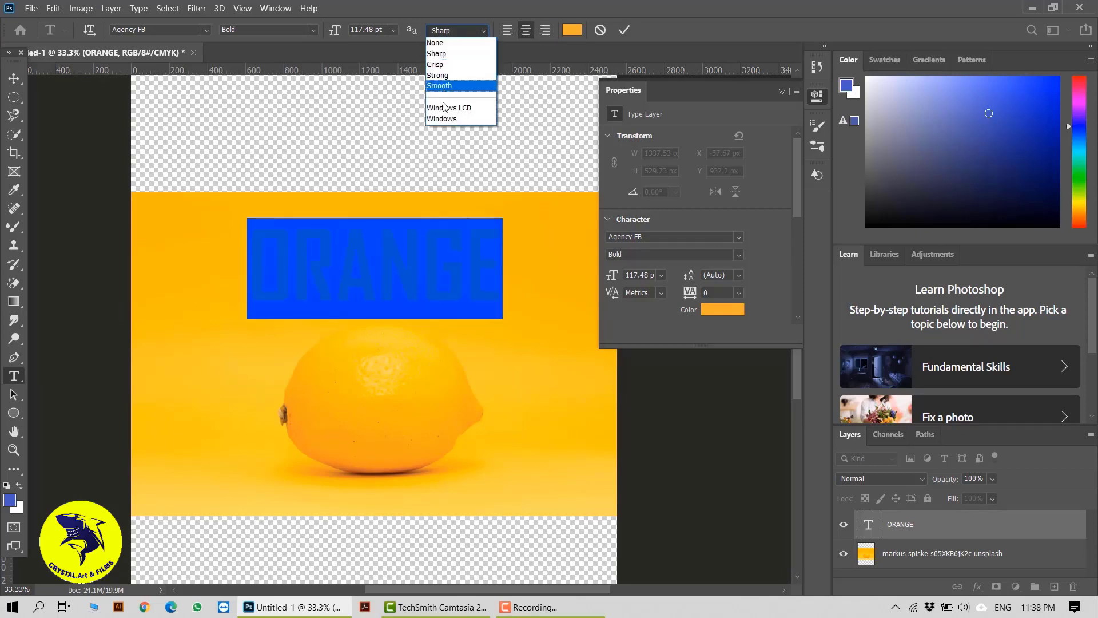
pyautogui.click(452, 43)
pyautogui.click(460, 31)
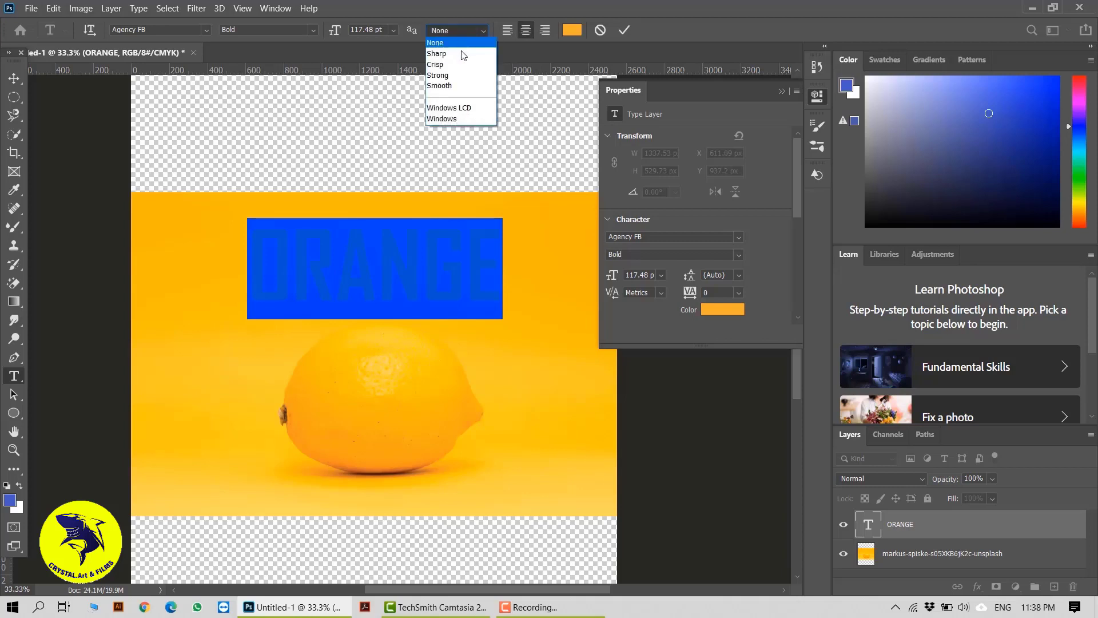
pyautogui.click(454, 57)
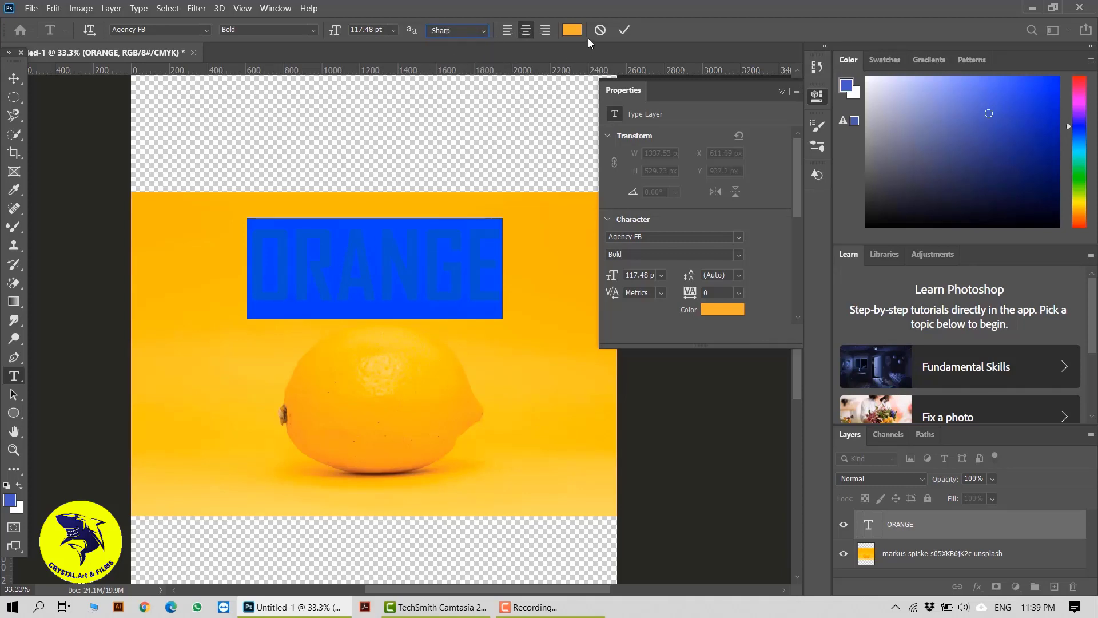
pyautogui.click(622, 31)
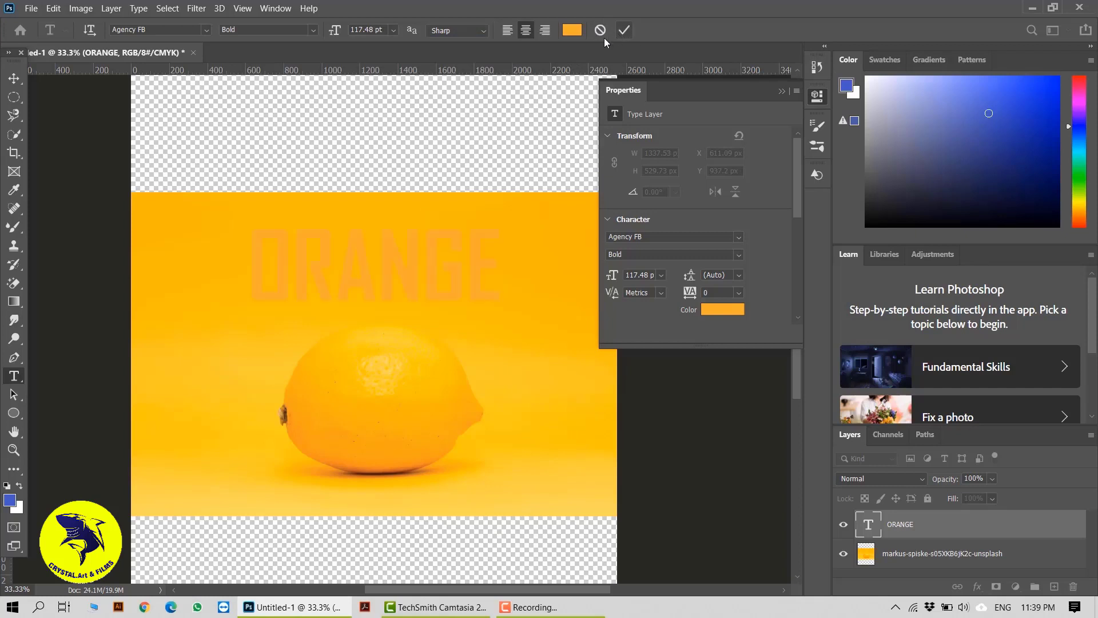
# Move the ORANGE title to the top-left of the canvas.
pyautogui.click(15, 77)
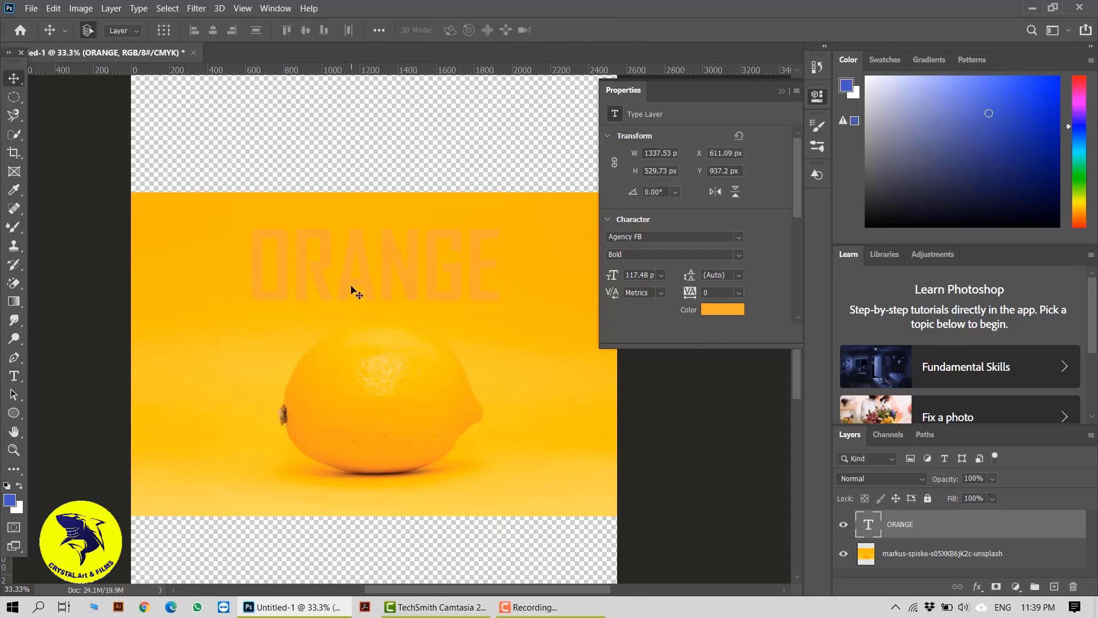
pyautogui.moveTo(343, 291); pyautogui.dragTo(224, 163)
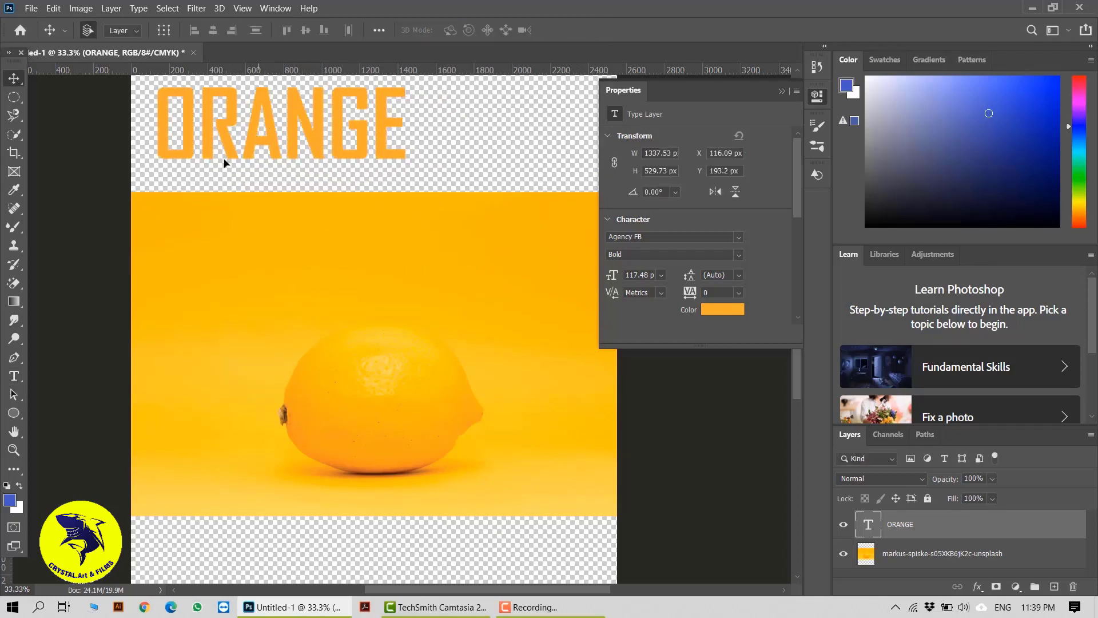
# Add a vertical text layer reading ORANGE with the Vertical Type Tool.
pyautogui.rightClick(14, 376)
pyautogui.click(83, 388)
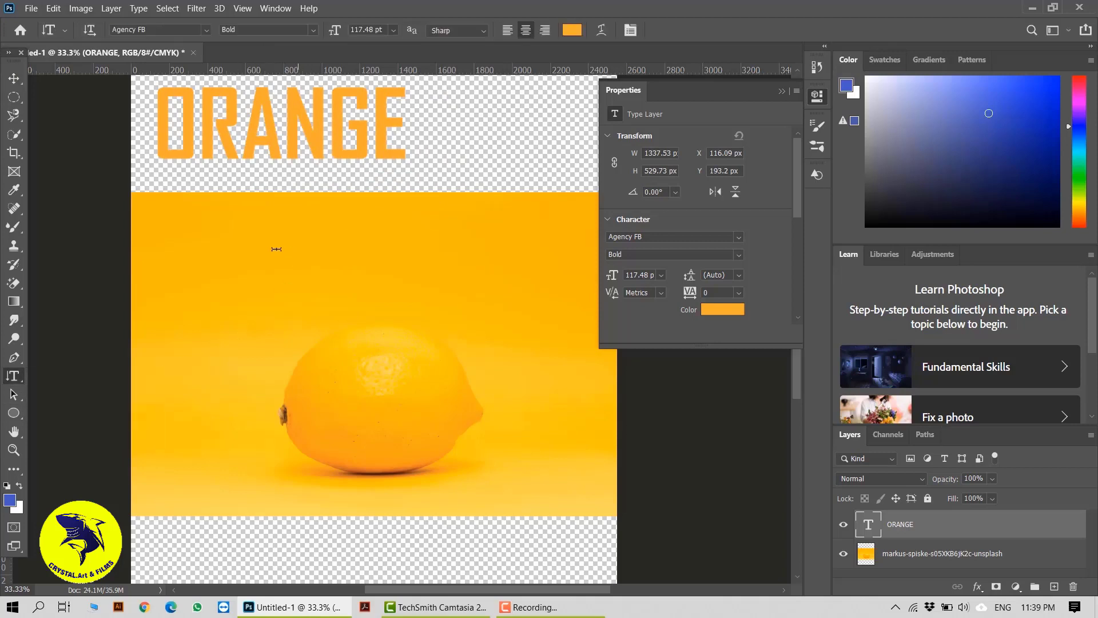
pyautogui.click(227, 238)
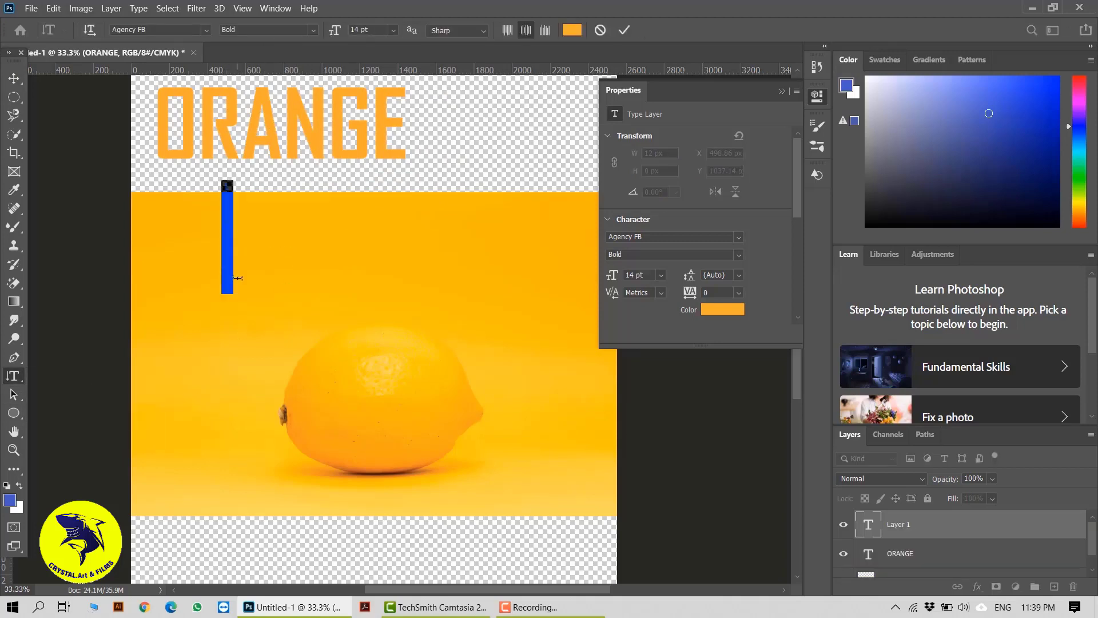
pyautogui.press('BackSpace')
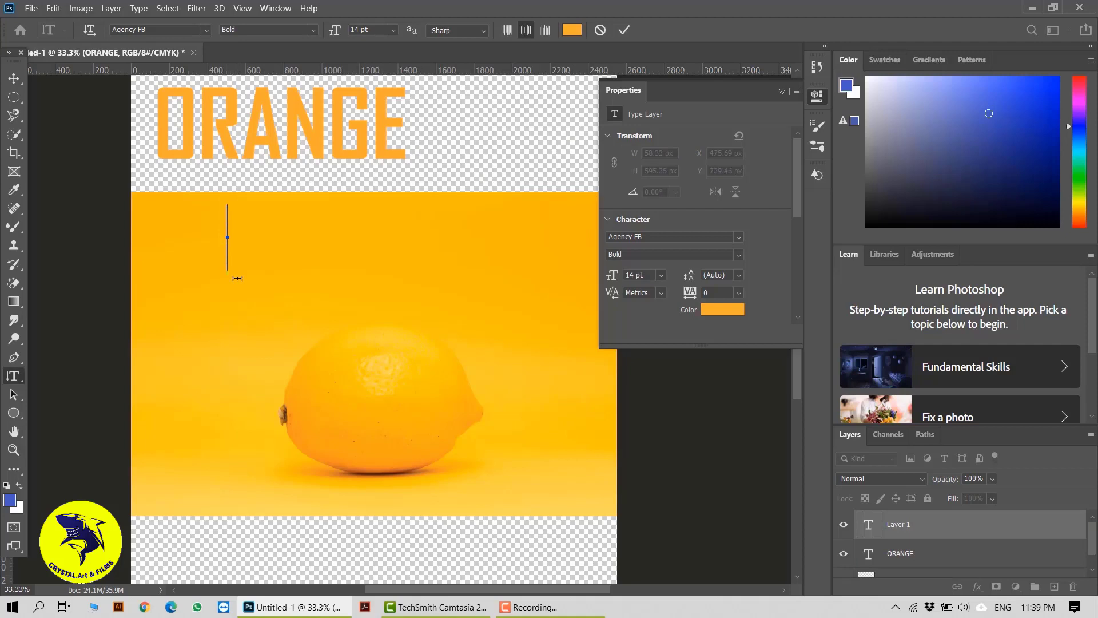
pyautogui.click(4, 80)
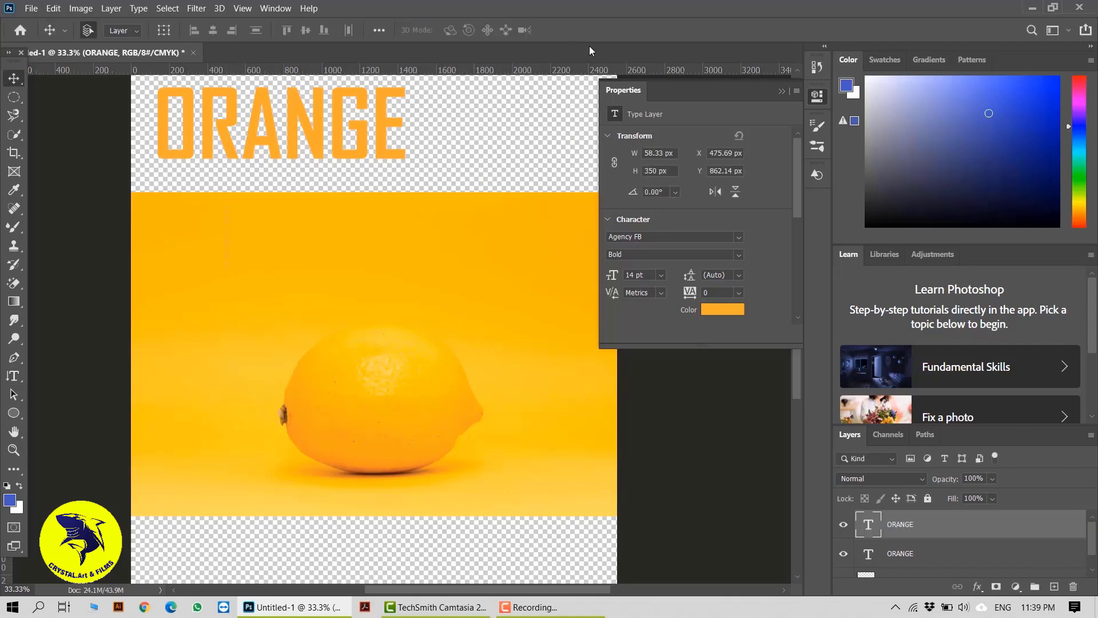
# Move the vertical ORANGE text beside the lemon and scale it up to about 414%.
pyautogui.moveTo(225, 250); pyautogui.dragTo(416, 409)
pyautogui.hotkey('ctrl', 't')
pyautogui.moveTo(422, 362); pyautogui.dragTo(440, 257)
pyautogui.moveTo(422, 408); pyautogui.dragTo(498, 383)
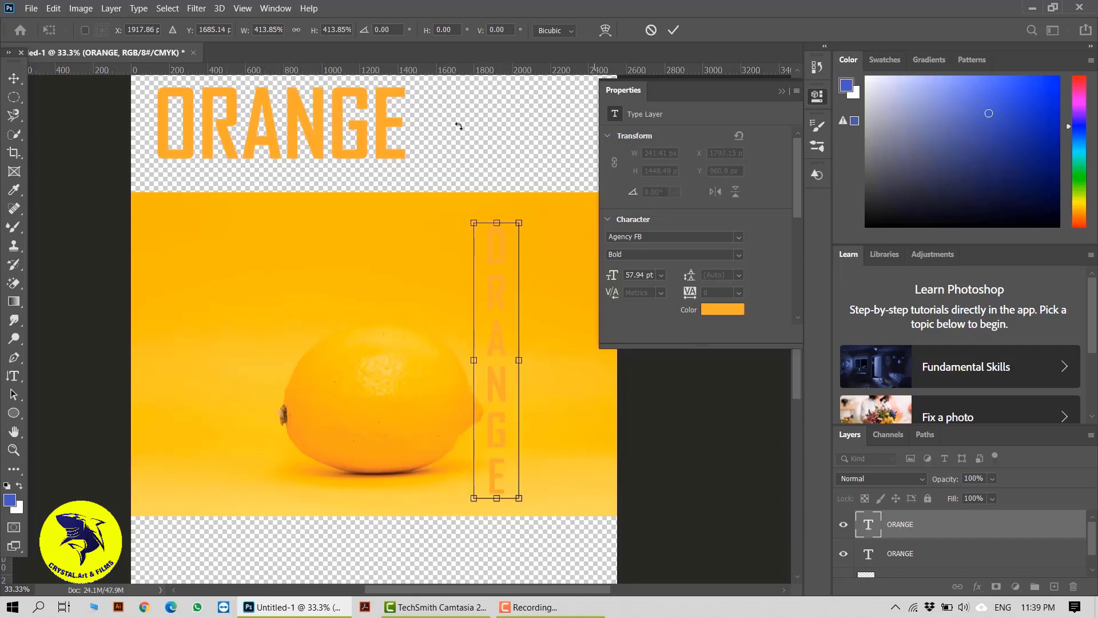
pyautogui.click(674, 29)
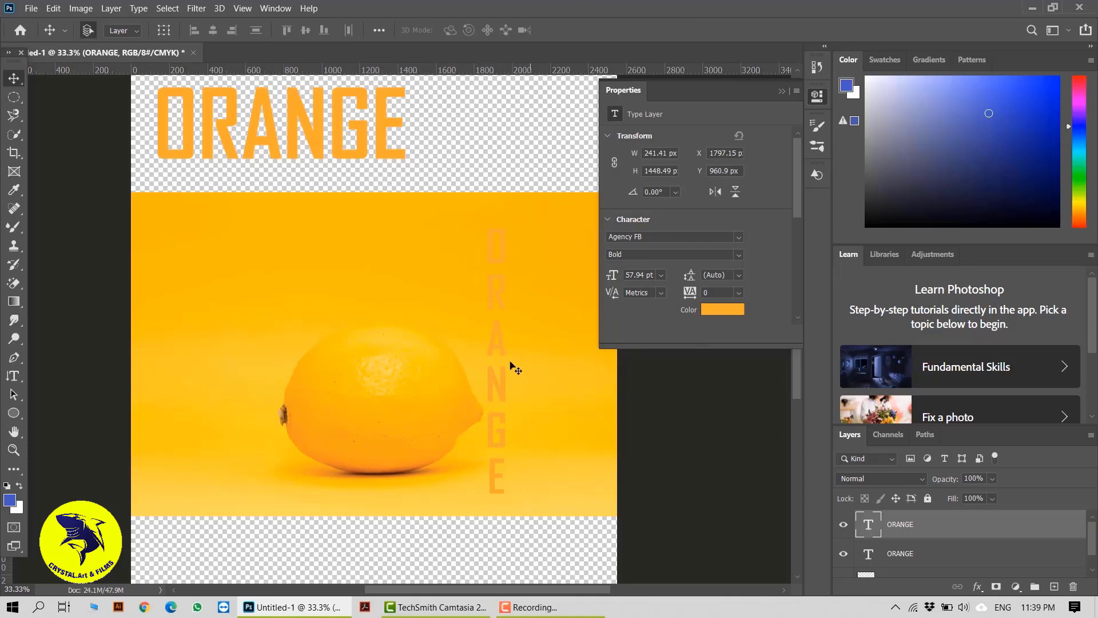
# Set the vertical text's colour to #f67c34 and nudge it slightly into place.
pyautogui.click(718, 309)
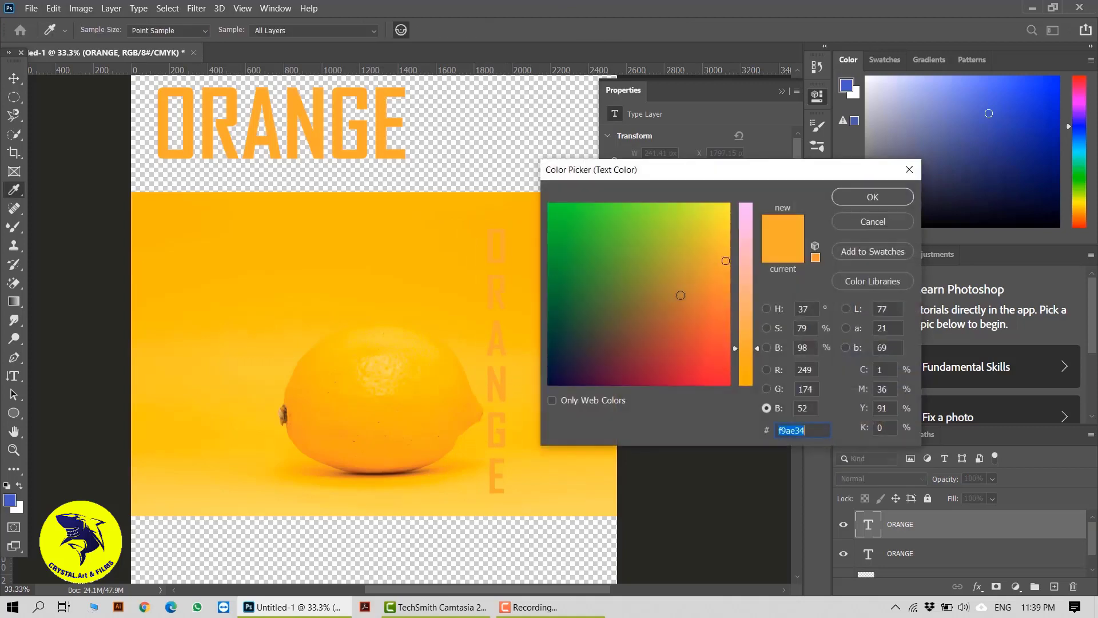
pyautogui.write('f2d034')
pyautogui.moveTo(722, 239); pyautogui.dragTo(724, 297)
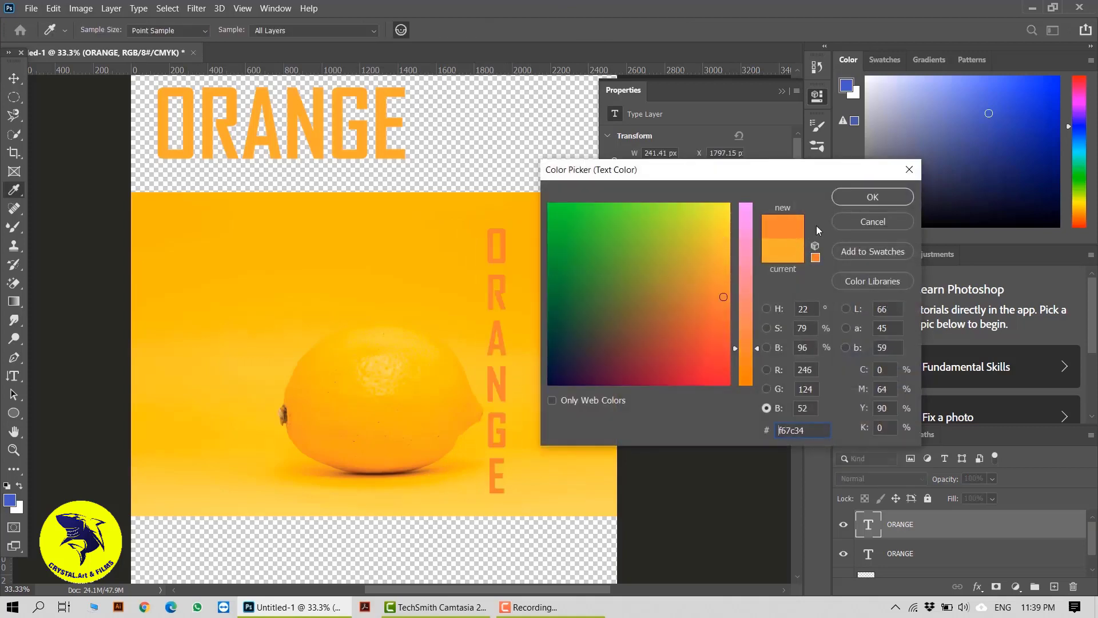
pyautogui.click(836, 201)
pyautogui.moveTo(502, 422); pyautogui.dragTo(513, 412)
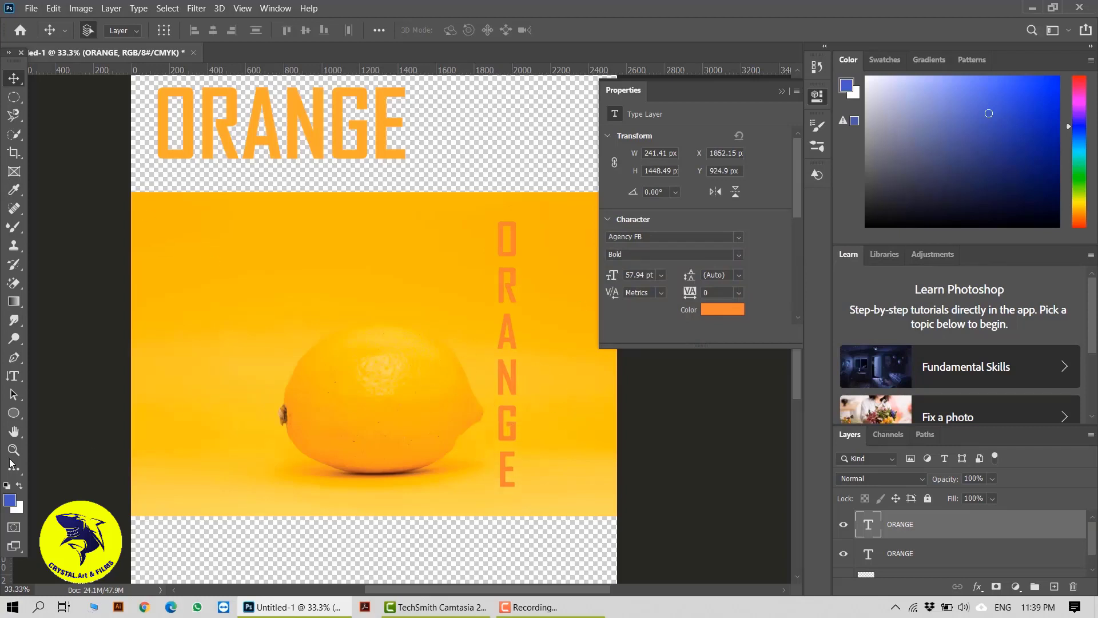
# Create a small vertical type mask selection reading ORANGE near the top-left of the lemon photo with the Vertical Type Mask Tool.
pyautogui.click(10, 378)
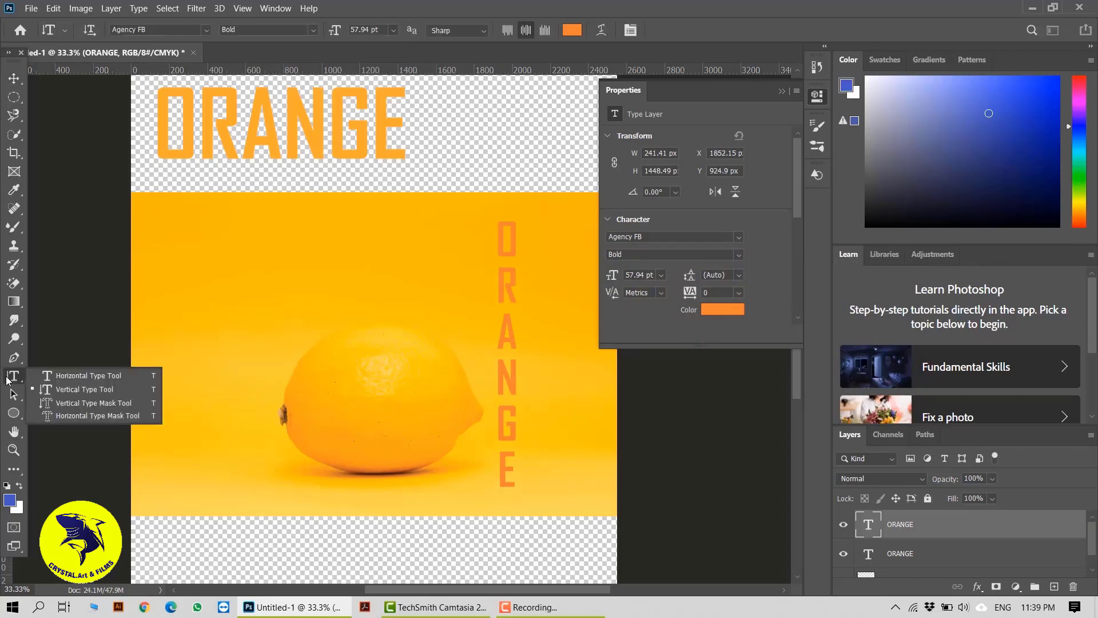
pyautogui.click(81, 404)
pyautogui.click(221, 219)
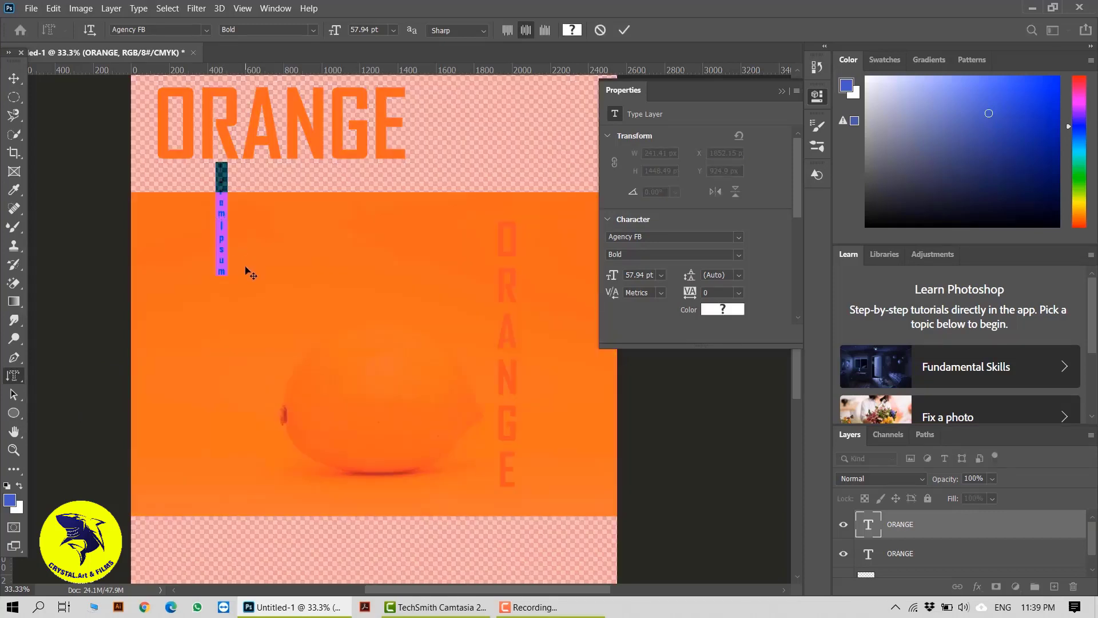
pyautogui.press('BackSpace')
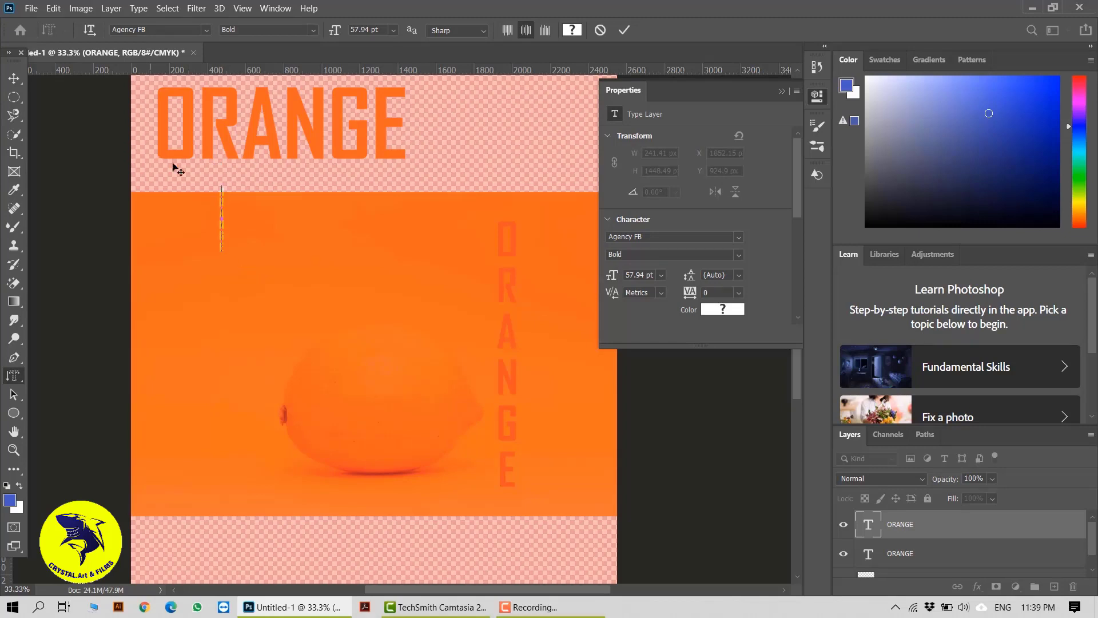
pyautogui.click(622, 33)
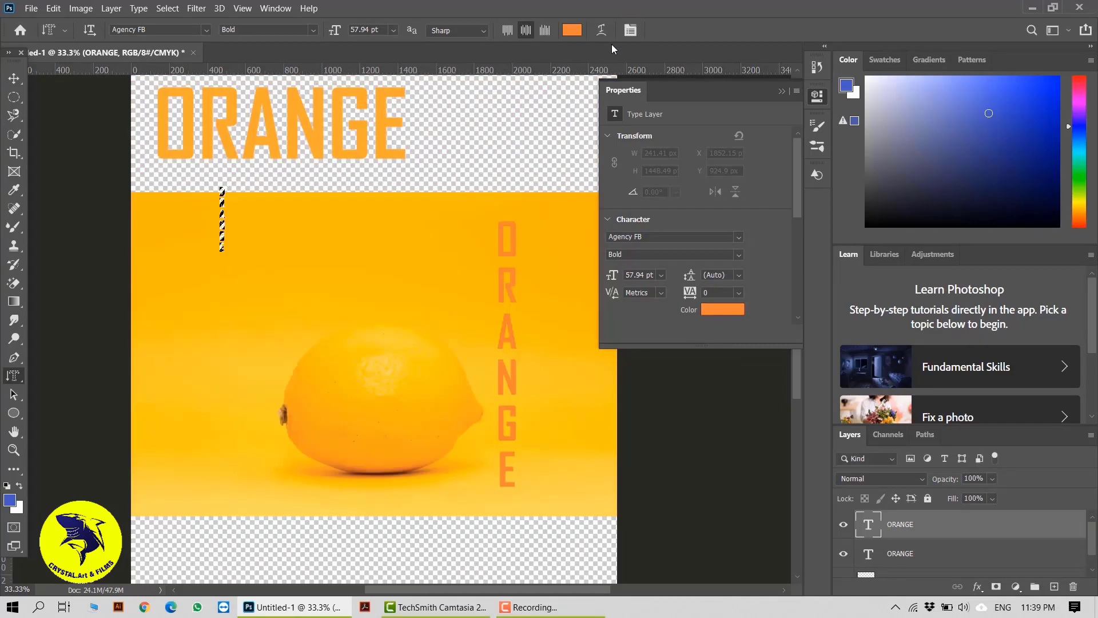
# Copy the ORANGE mask selection from the lemon photo layer onto a new layer.
pyautogui.keyDown('ctrl'); pyautogui.click(223, 227); pyautogui.keyUp('ctrl')
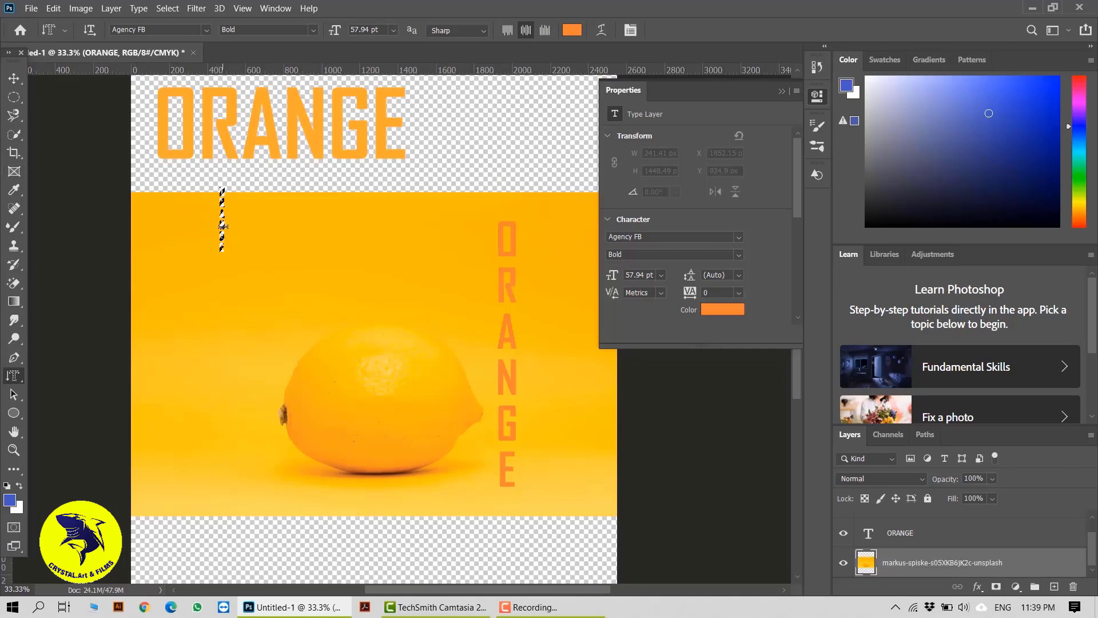
pyautogui.rightClick(223, 226)
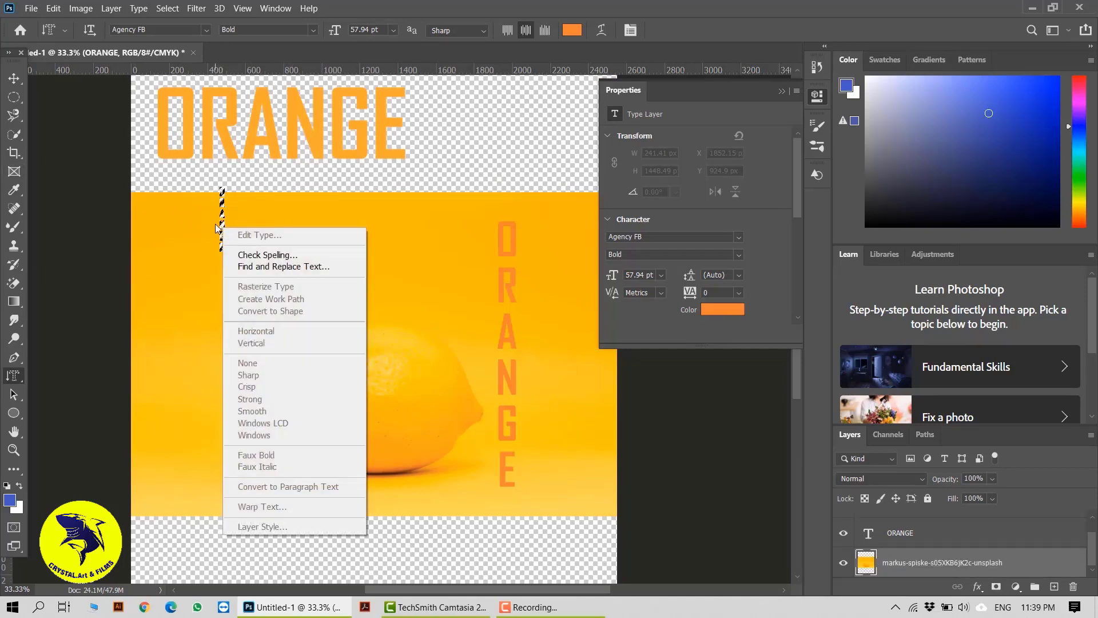
pyautogui.click(218, 228)
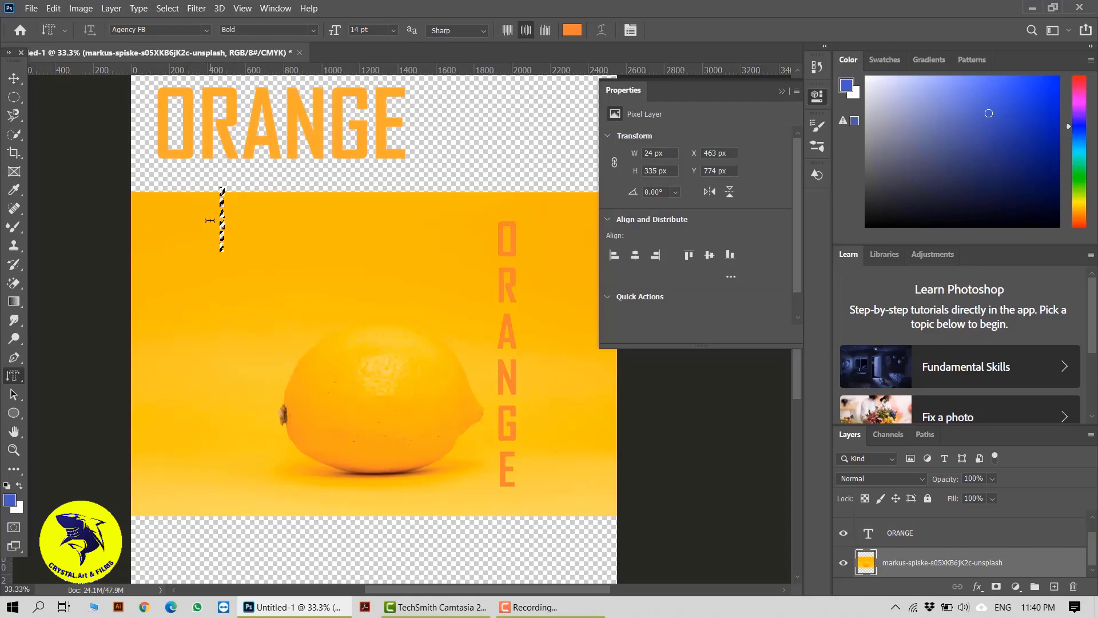
pyautogui.press('v')
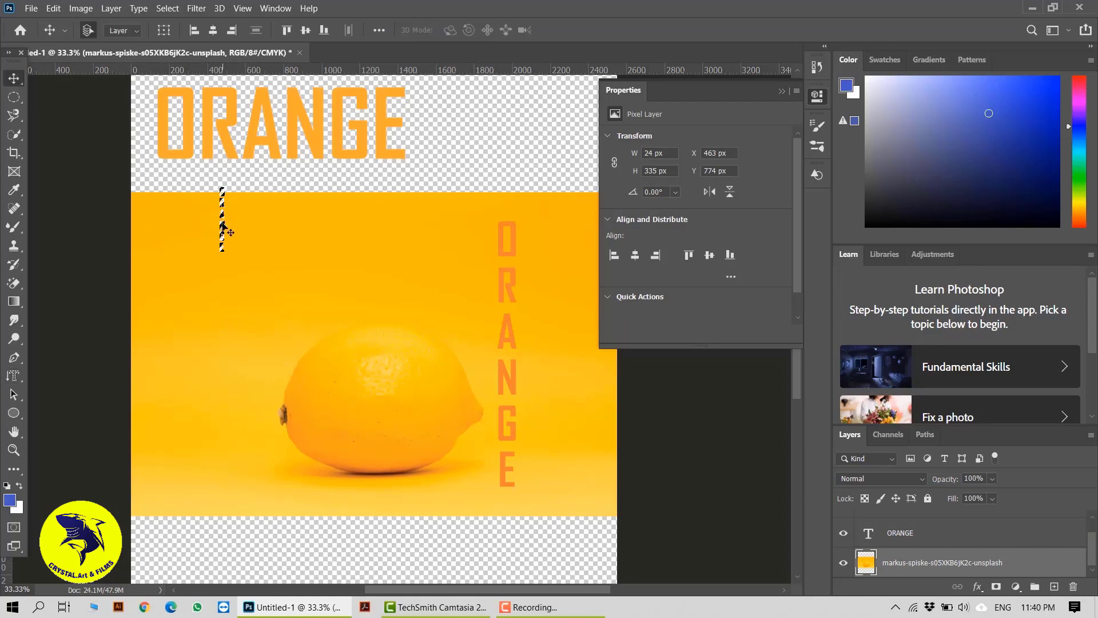
pyautogui.moveTo(241, 246); pyautogui.dragTo(222, 225)
pyautogui.rightClick(222, 224)
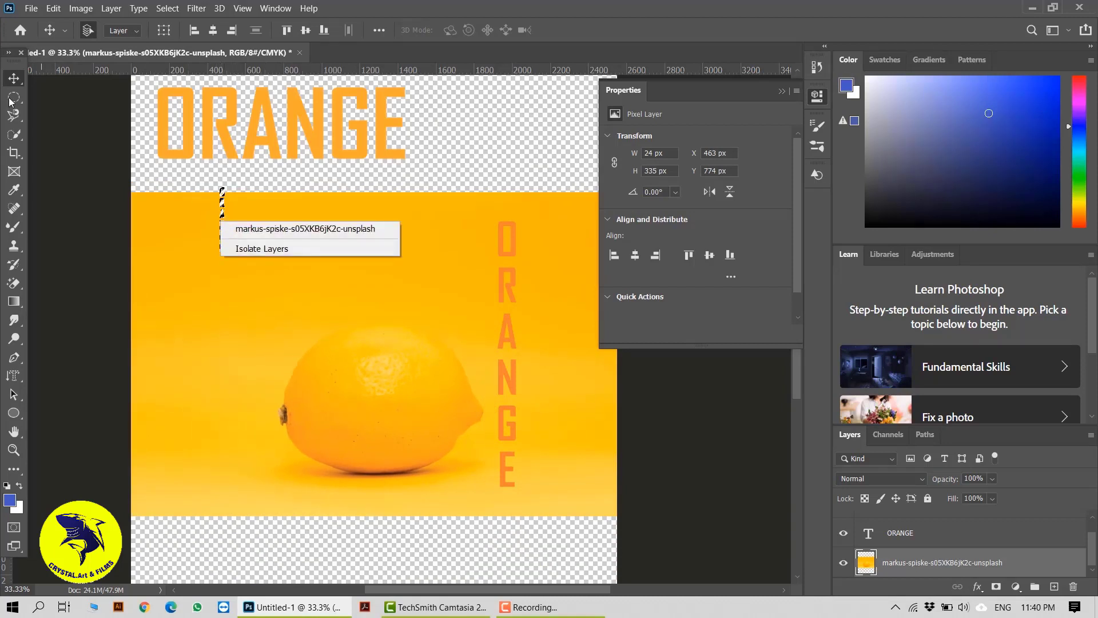
pyautogui.click(34, 120)
pyautogui.rightClick(220, 221)
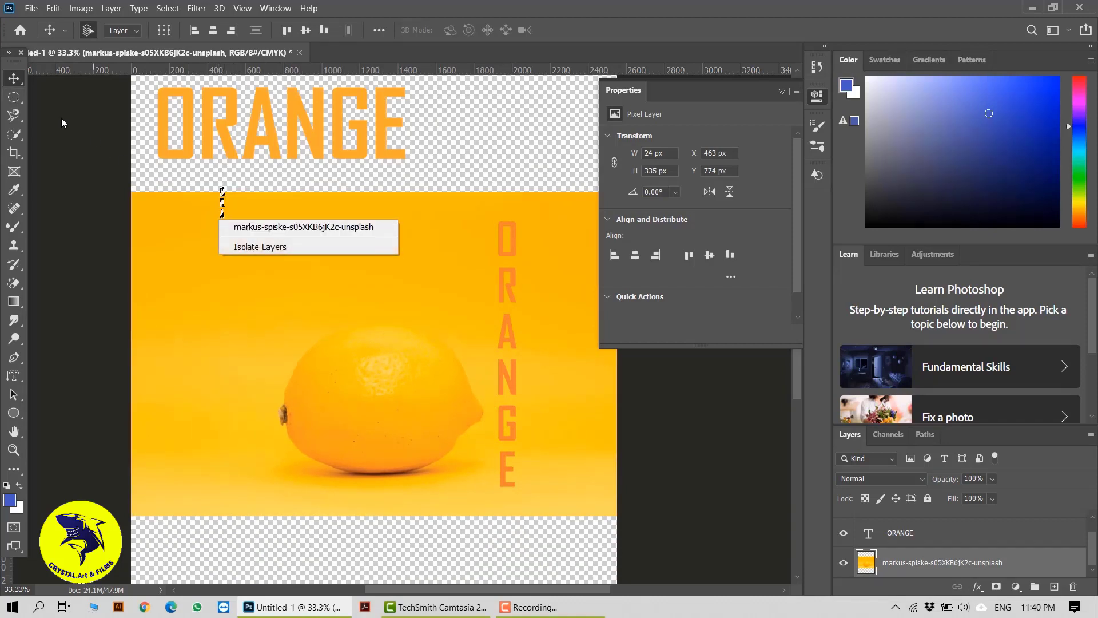
pyautogui.click(23, 98)
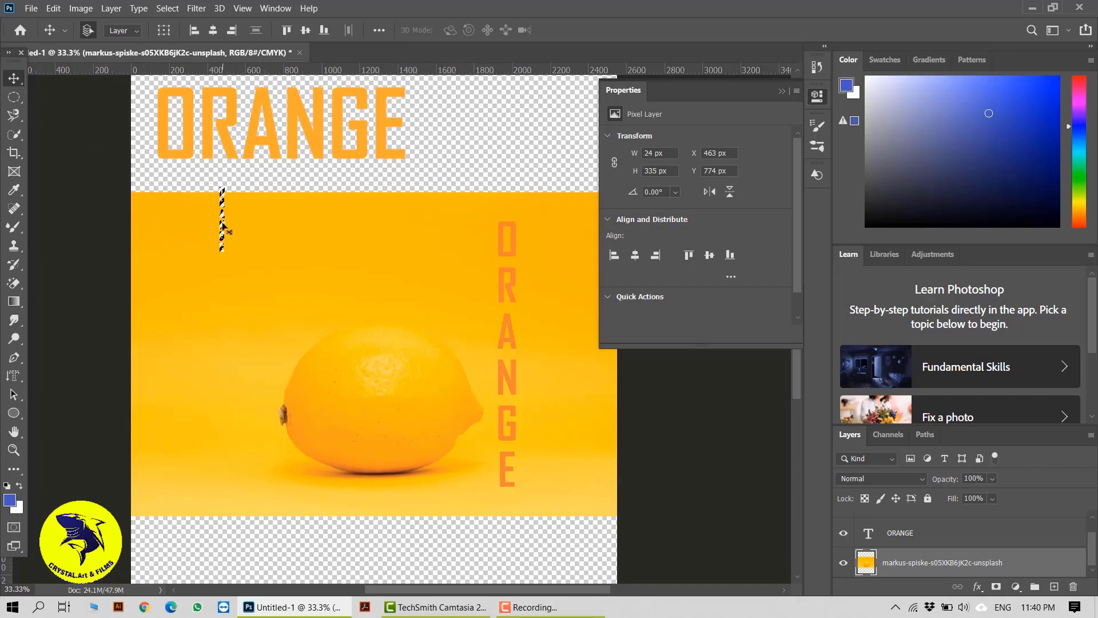
pyautogui.click(13, 97)
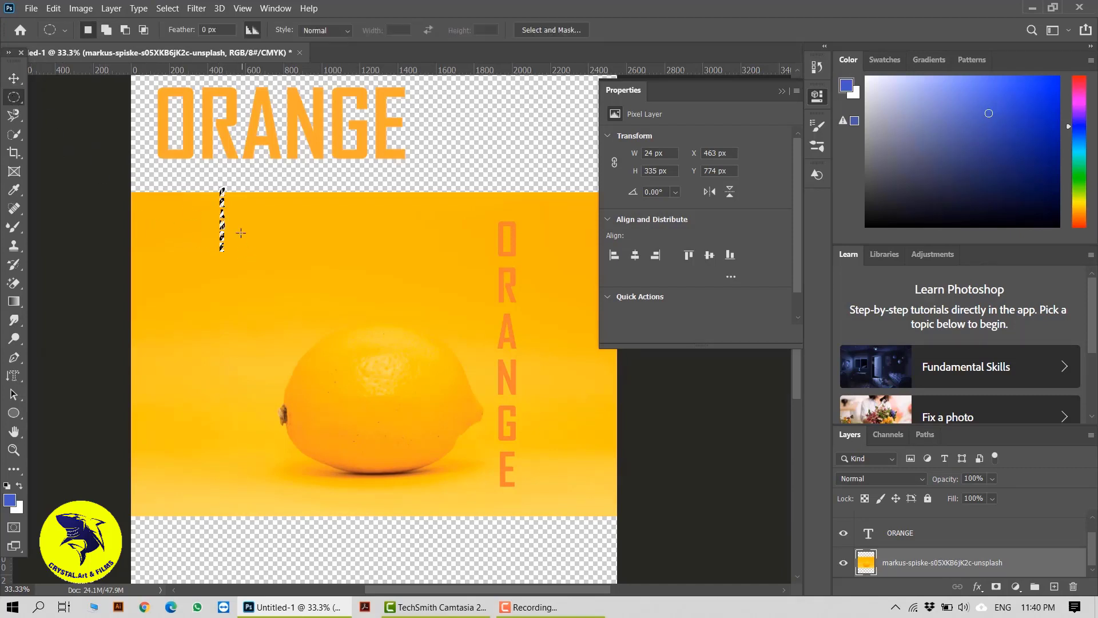
pyautogui.rightClick(221, 219)
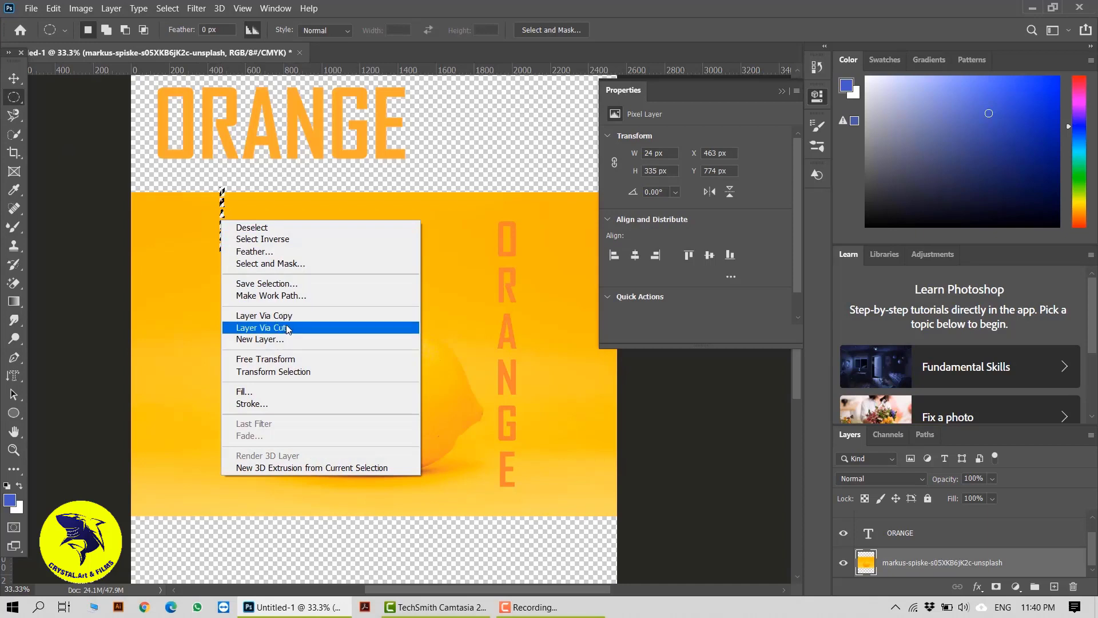
pyautogui.click(263, 316)
# Enlarge the Layers panel and hide both ORANGE text layers, leaving the copied letters layer visible.
pyautogui.press('v')
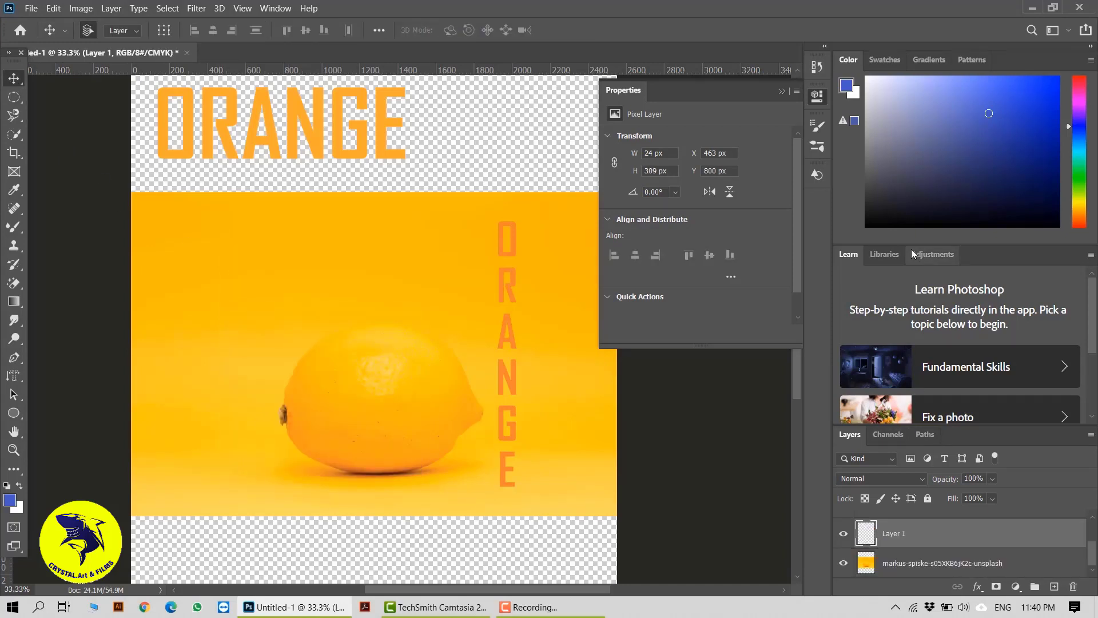
pyautogui.moveTo(912, 250); pyautogui.dragTo(880, 128)
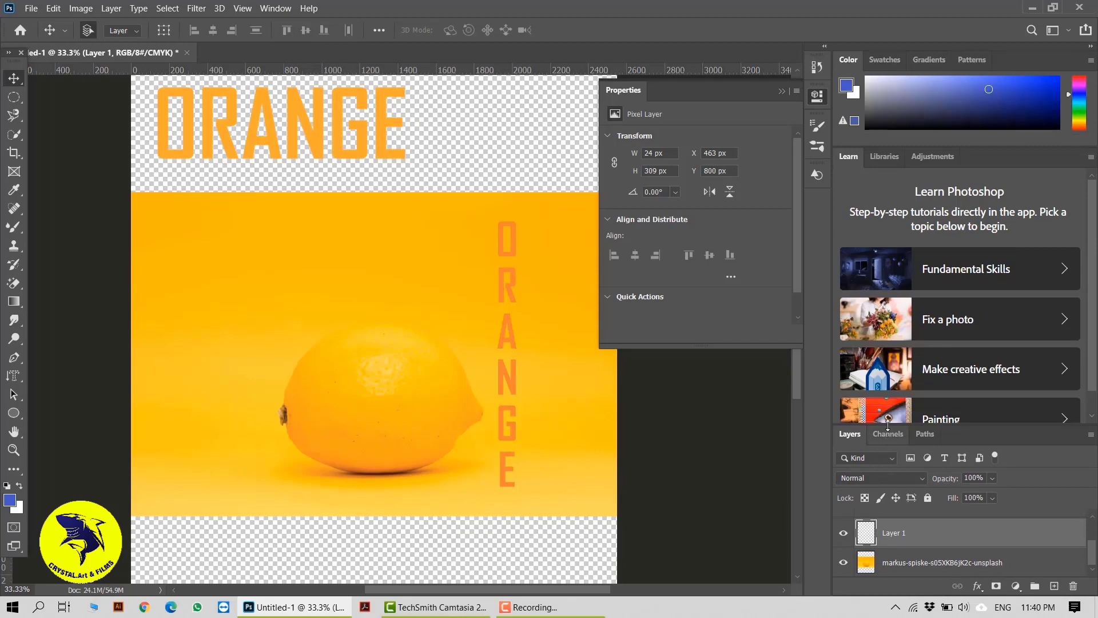
pyautogui.moveTo(889, 424); pyautogui.dragTo(889, 327)
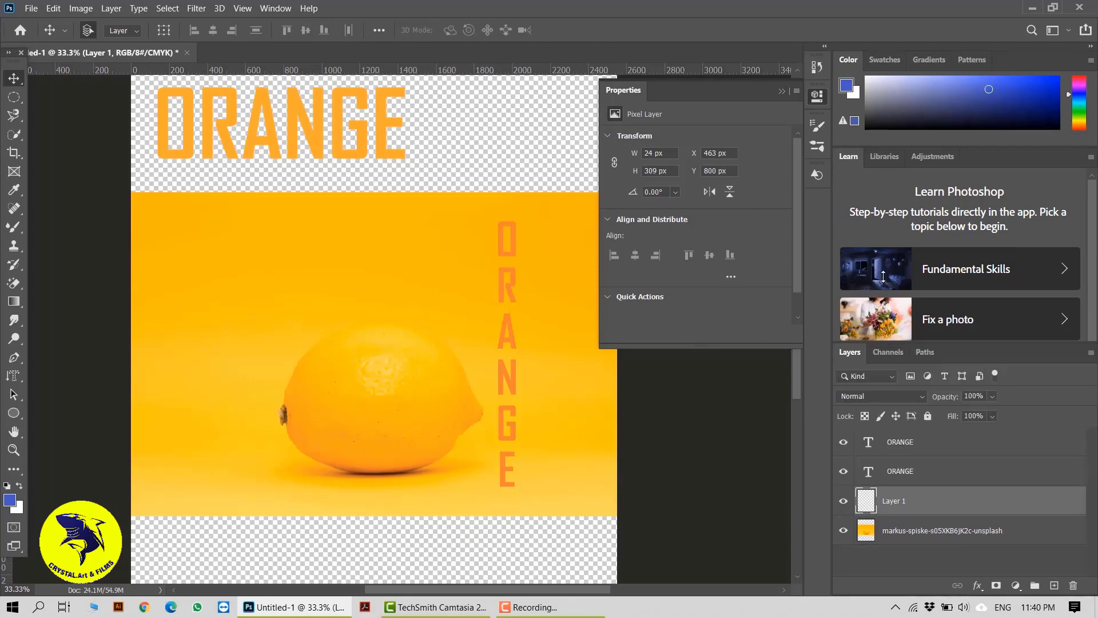
pyautogui.click(843, 429)
pyautogui.click(843, 456)
pyautogui.click(843, 485)
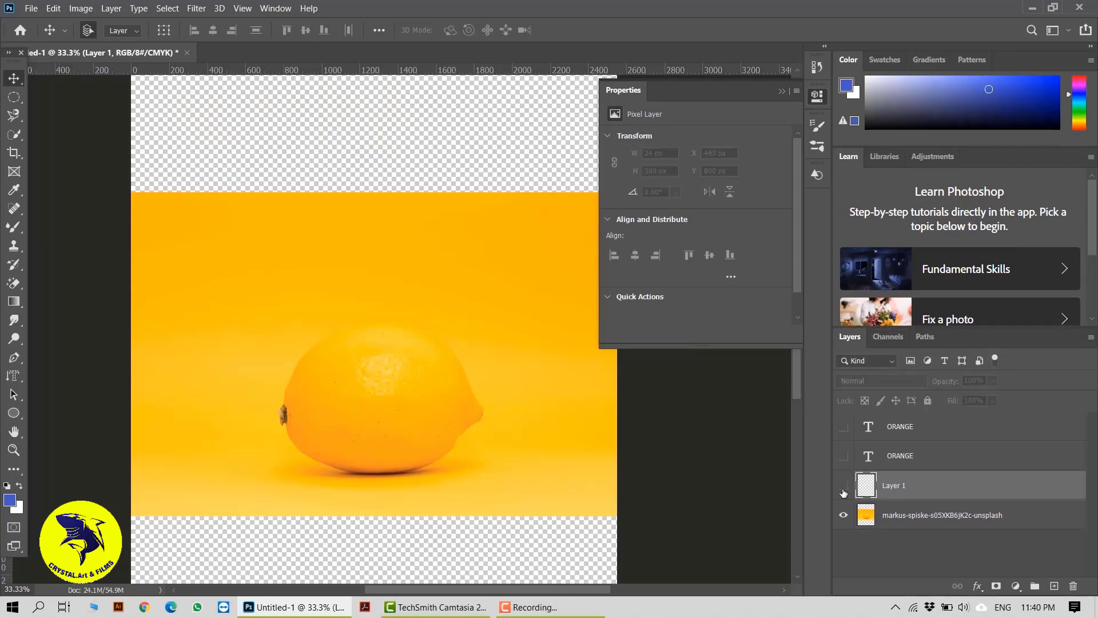
pyautogui.click(843, 487)
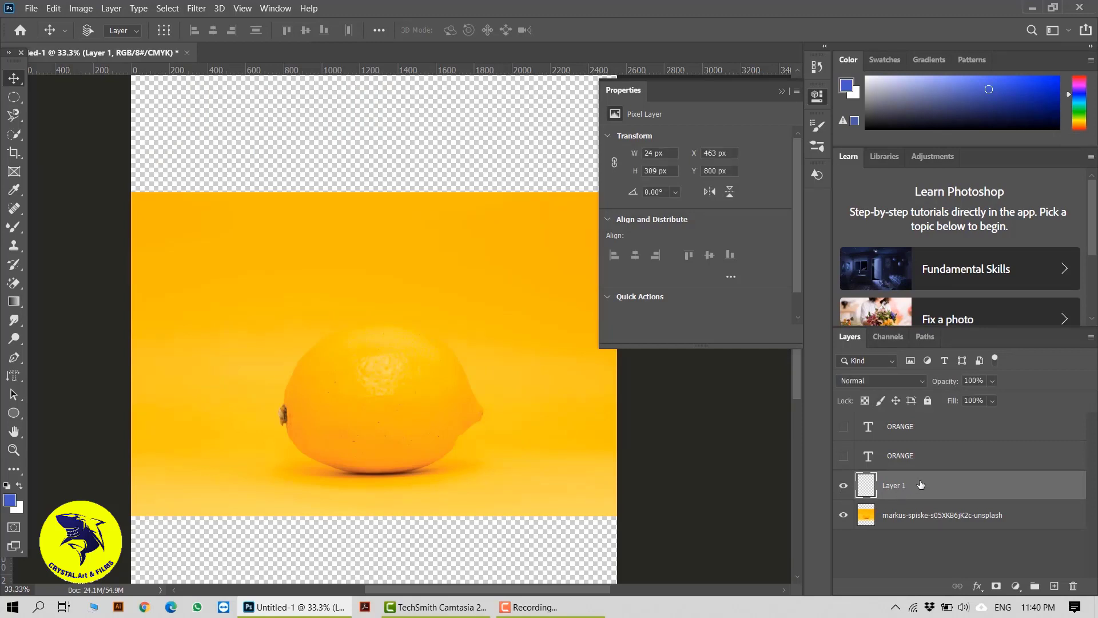
# Free-transform the copied letters layer, scaling it to about 850% so it runs down the canvas's left side.
pyautogui.hotkey('ctrl', 't')
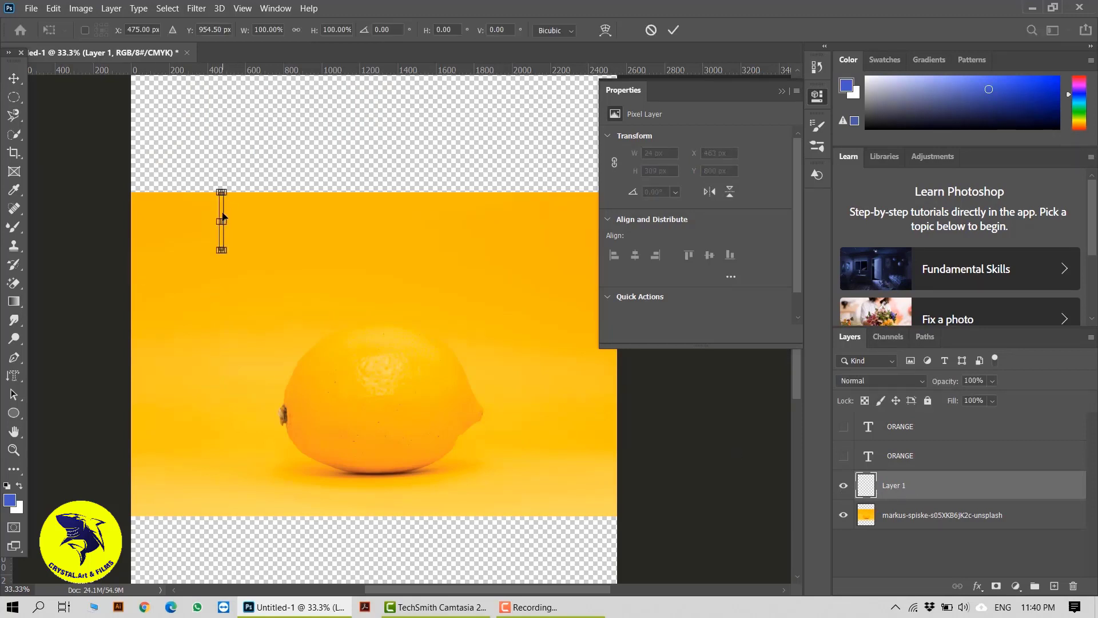
pyautogui.moveTo(223, 216); pyautogui.dragTo(200, 505)
pyautogui.scroll(-2, 333, 325)
pyautogui.scroll(-3, 210, 375)
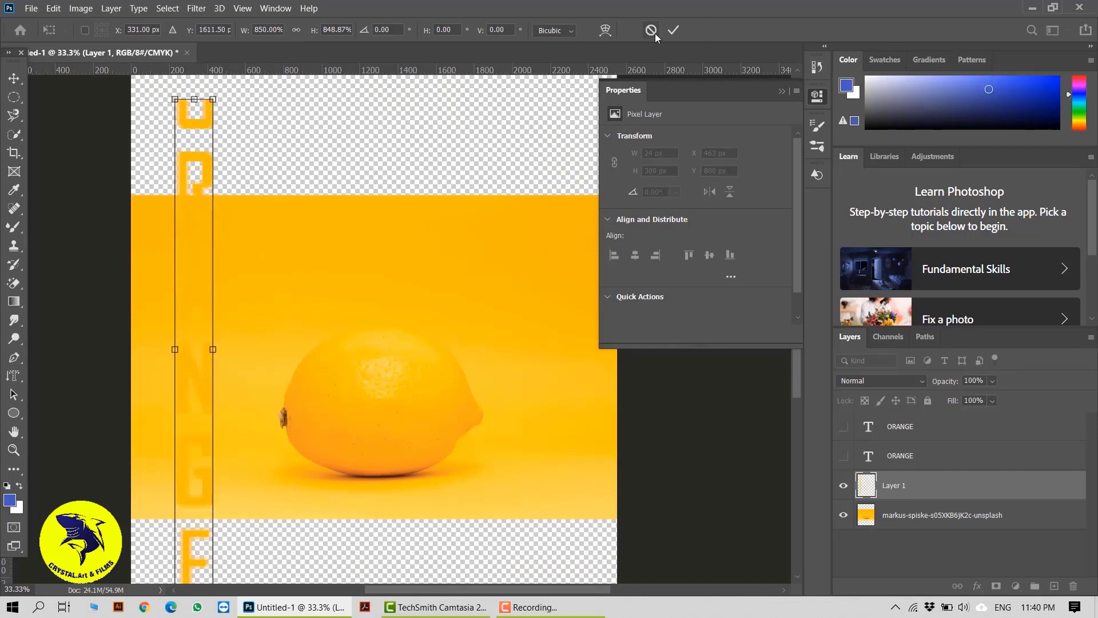
pyautogui.press('Return')
pyautogui.scroll(-3, 216, 400)
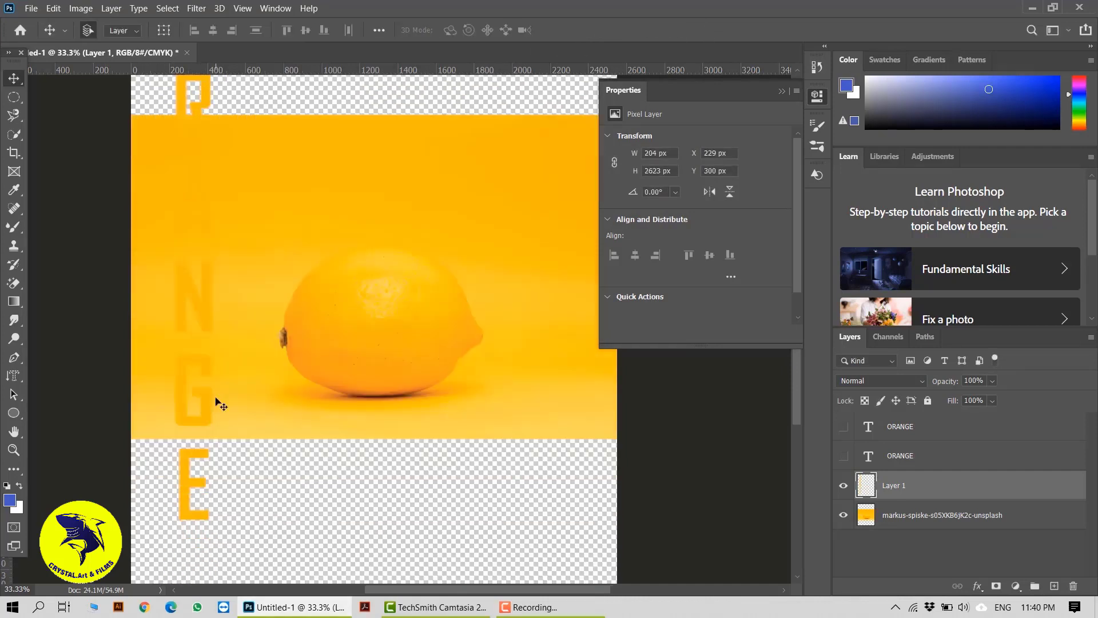
pyautogui.scroll(2, 261, 451)
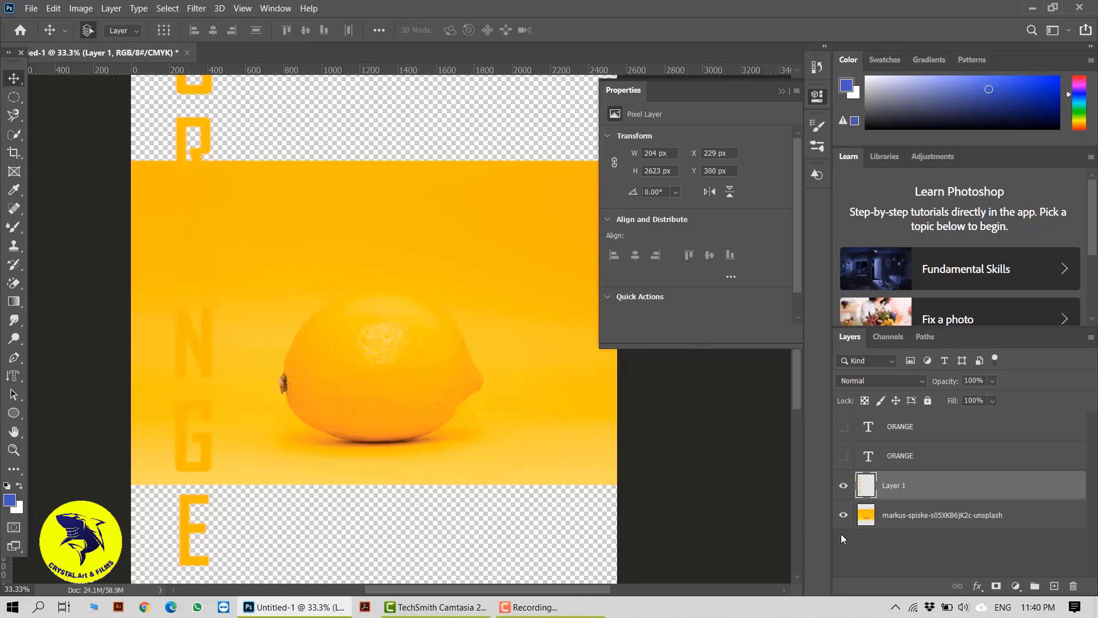
# Hide the letters layer, select the photo layer and add horizontal mask text reading ORANGE FRUIT over the lemon.
pyautogui.click(845, 486)
pyautogui.click(921, 516)
pyautogui.press('t')
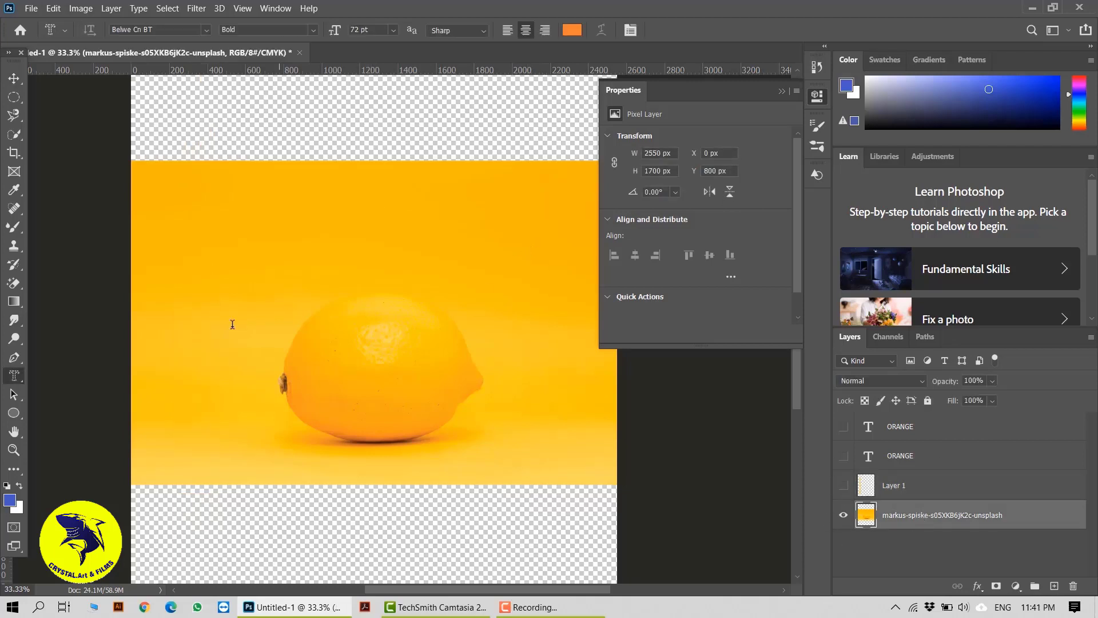
pyautogui.click(326, 319)
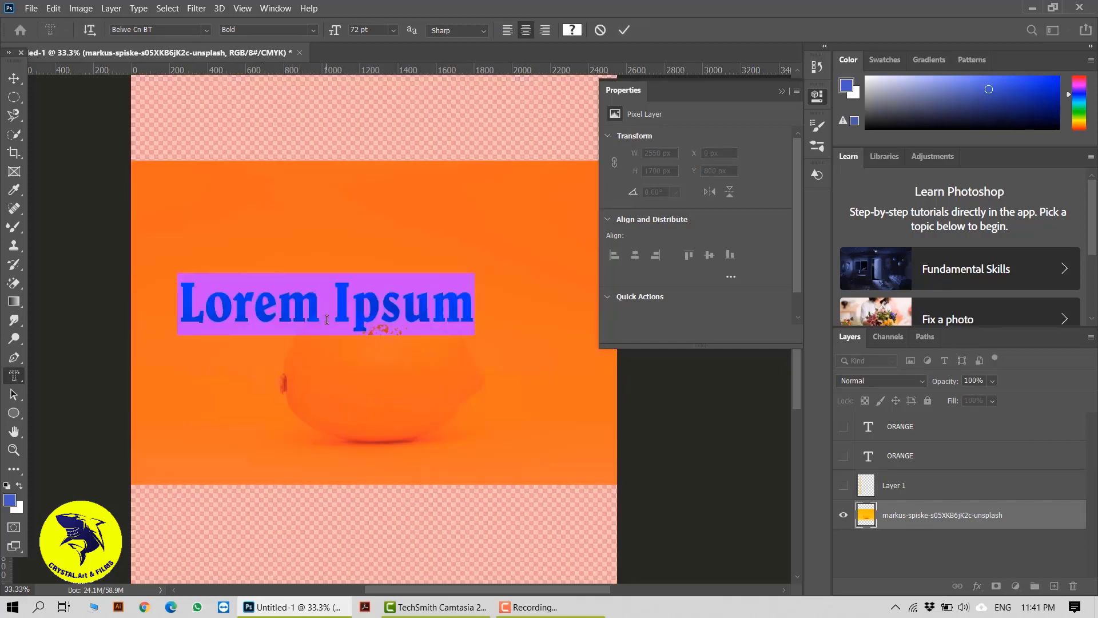
pyautogui.write('OR')
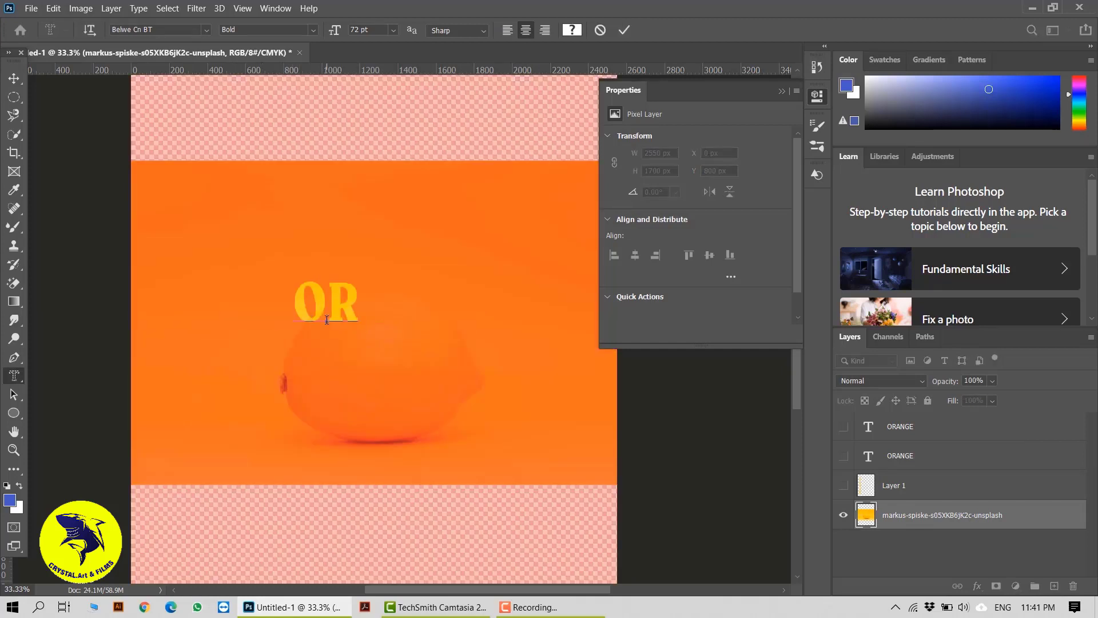
pyautogui.write('ANGE')
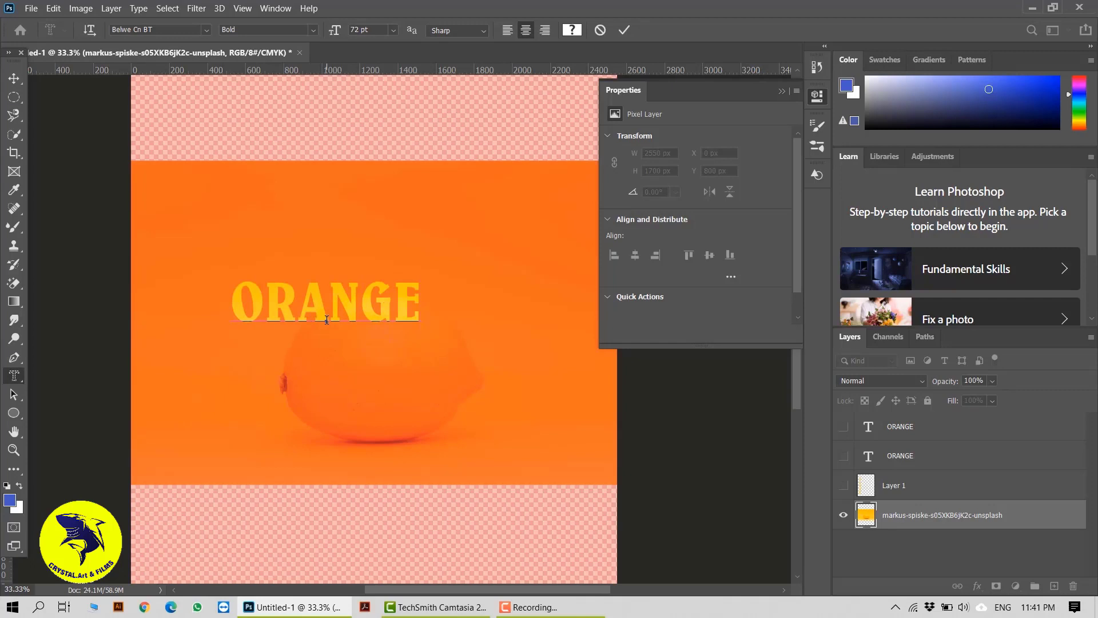
pyautogui.write(' FRUI')
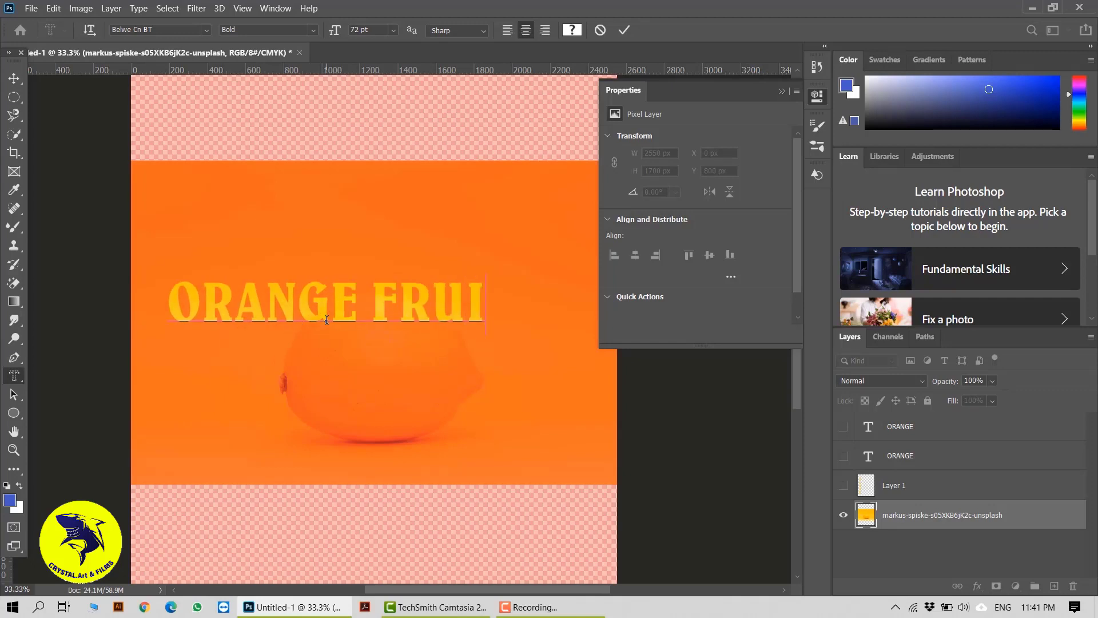
pyautogui.write('T')
# Center-align the ORANGE FRUIT mask text.
pyautogui.click(545, 30)
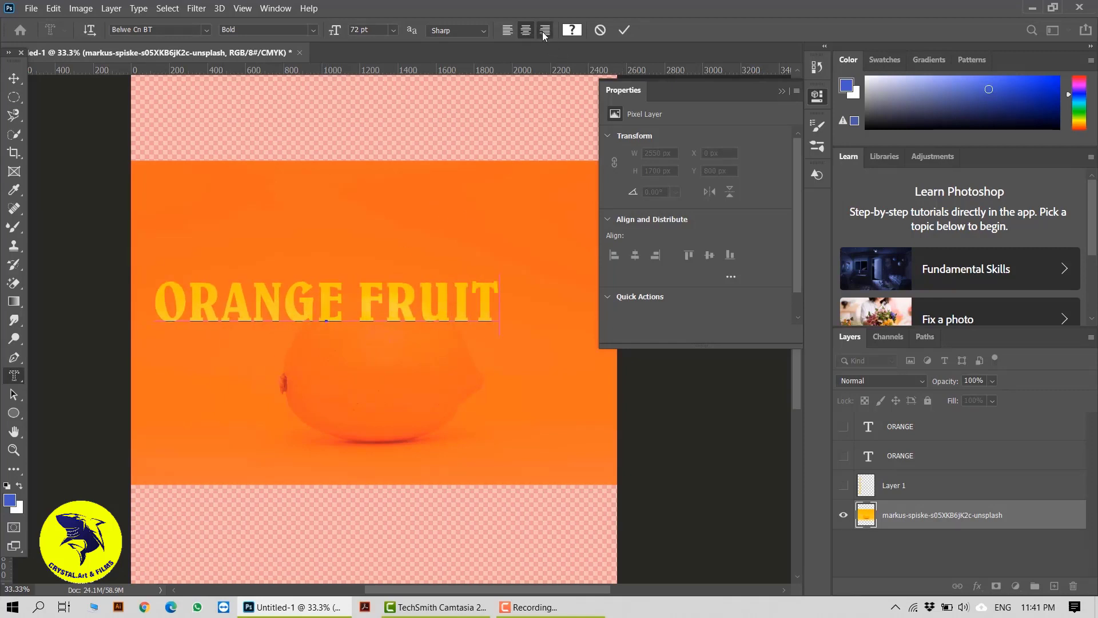
pyautogui.click(520, 33)
pyautogui.click(513, 35)
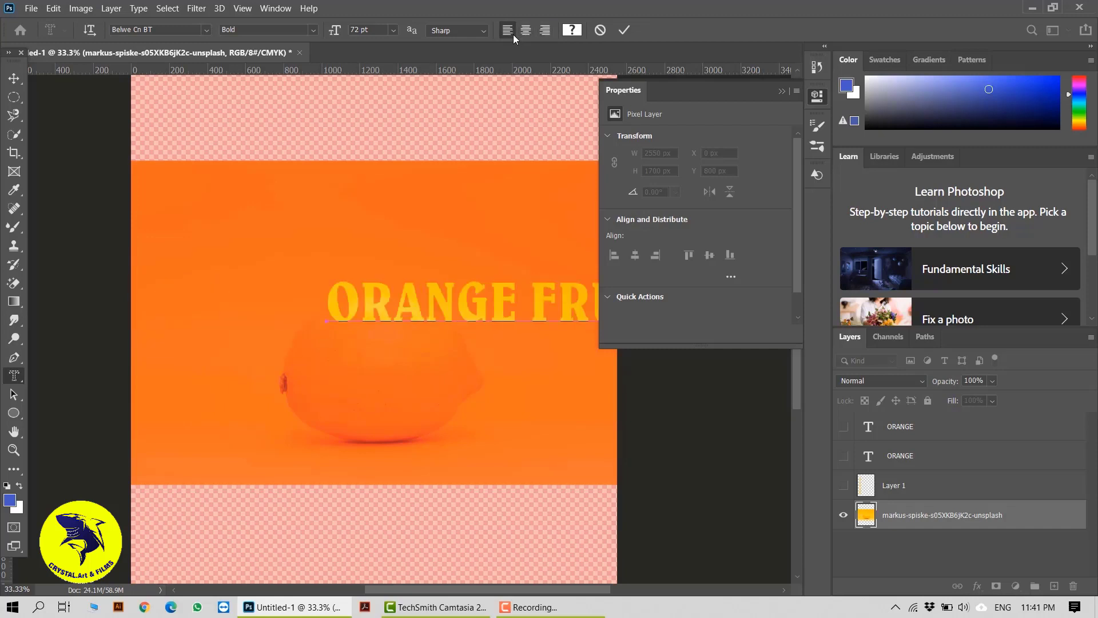
pyautogui.click(528, 35)
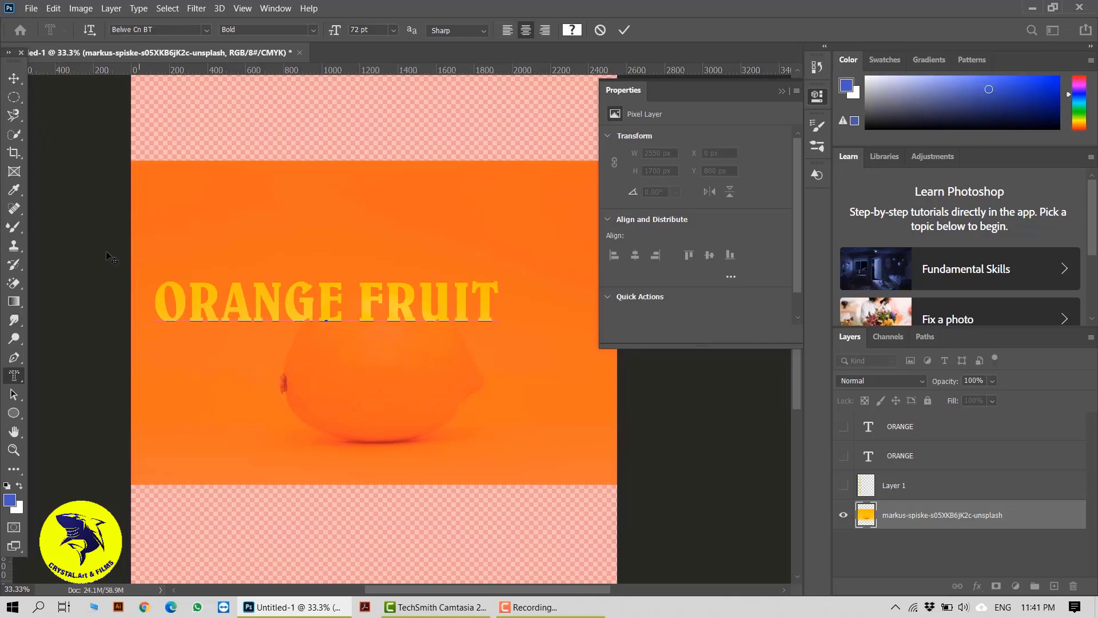
# Move the ORANGE FRUIT mask text over the middle of the lemon and commit it as a selection.
pyautogui.moveTo(157, 301); pyautogui.dragTo(228, 306)
pyautogui.moveTo(482, 183); pyautogui.dragTo(436, 290)
pyautogui.hotkey('ctrl', 'shift', 'Right')
pyautogui.hotkey('ctrl', 'shift', 'Right')
pyautogui.hotkey('ctrl', 'shift', 'Right')
pyautogui.hotkey('ctrl', 'shift', 'Right')
pyautogui.hotkey('ctrl', 'shift', 'Right')
pyautogui.hotkey('ctrl', 'shift', 'Right')
pyautogui.hotkey('ctrl', 'shift', 'Right')
pyautogui.hotkey('ctrl', 'shift', 'Right')
pyautogui.hotkey('ctrl', 'shift', 'Right')
pyautogui.hotkey('ctrl', 'shift', 'Right')
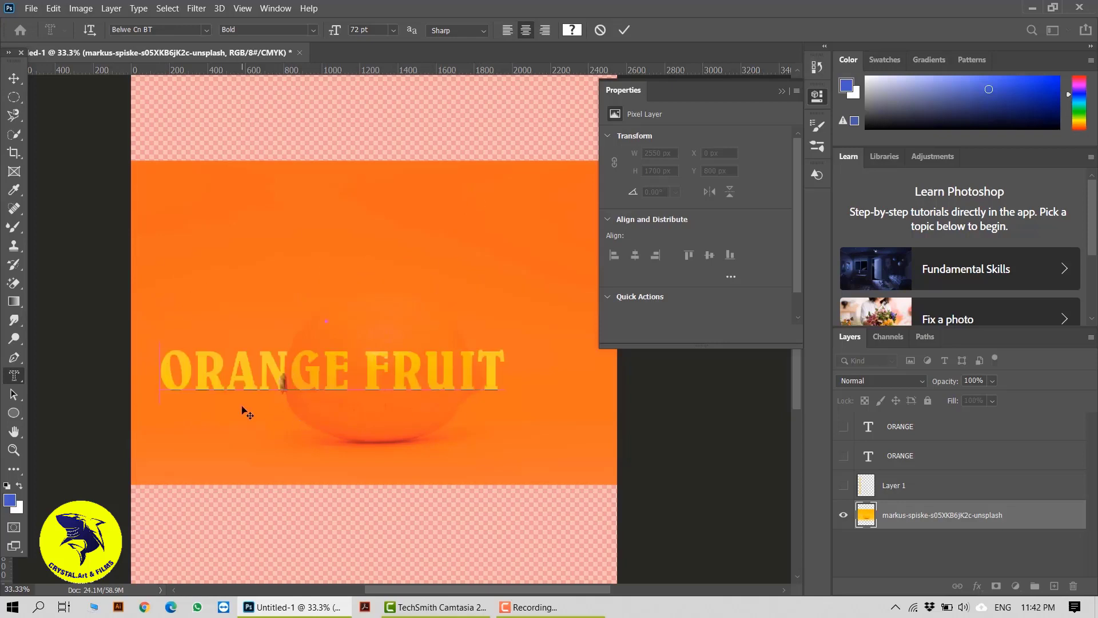
pyautogui.click(629, 29)
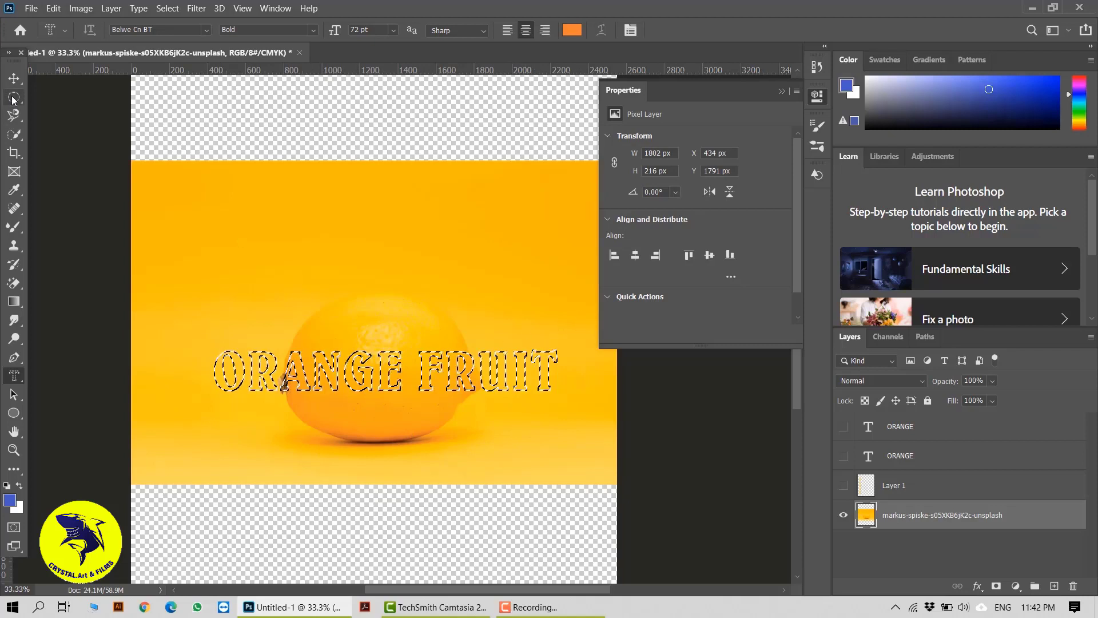
# Copy the ORANGE FRUIT selection from the photo onto a new layer and hide the photo layer.
pyautogui.press('m')
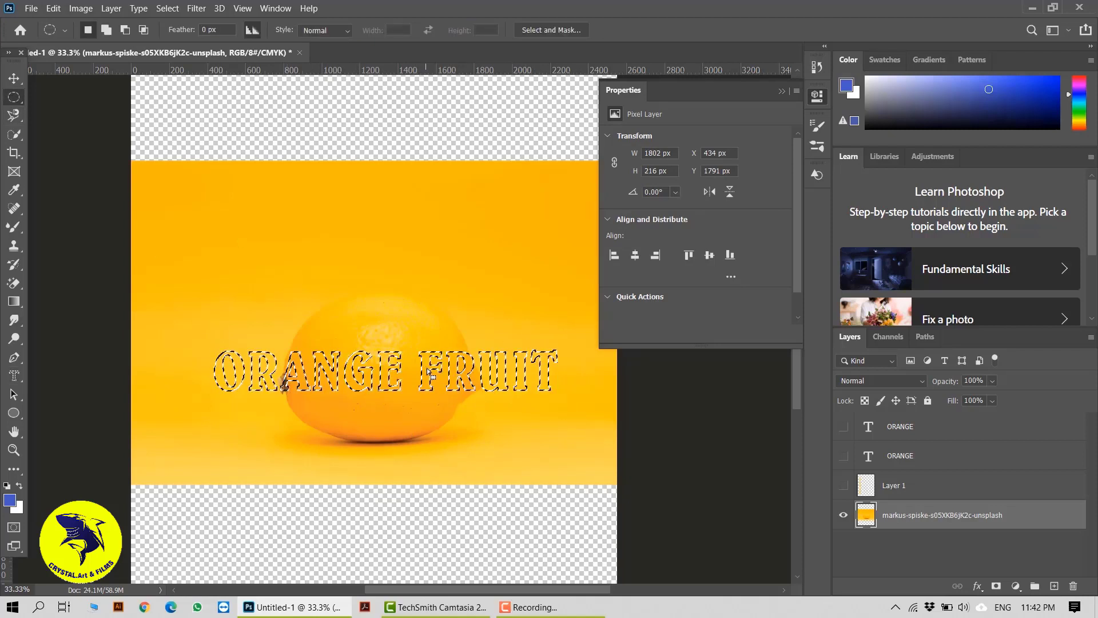
pyautogui.rightClick(427, 367)
pyautogui.click(486, 219)
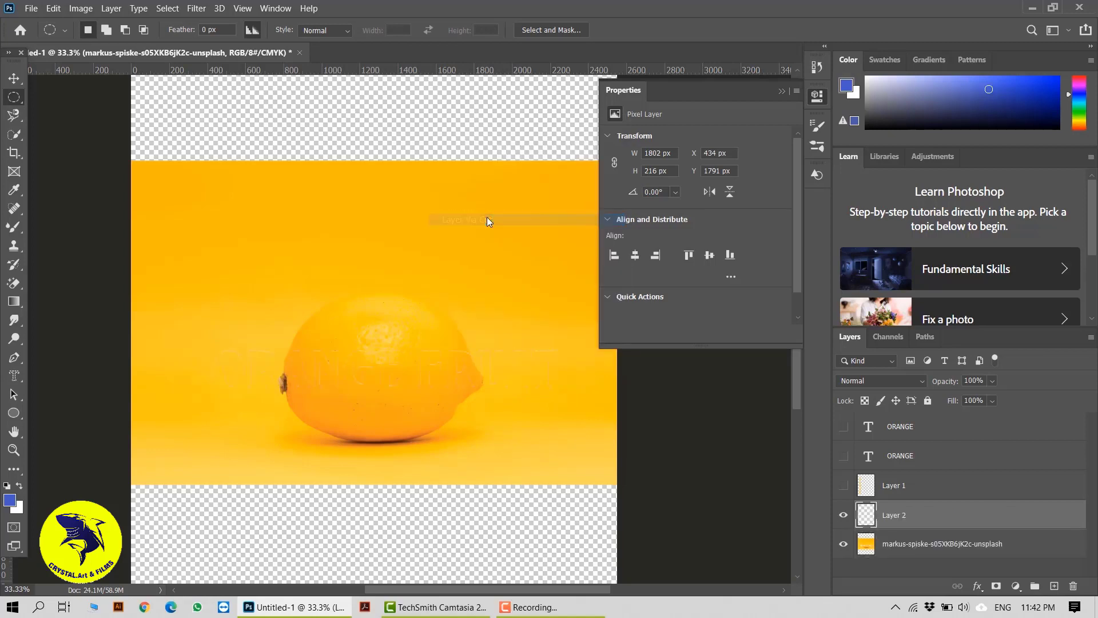
pyautogui.click(843, 545)
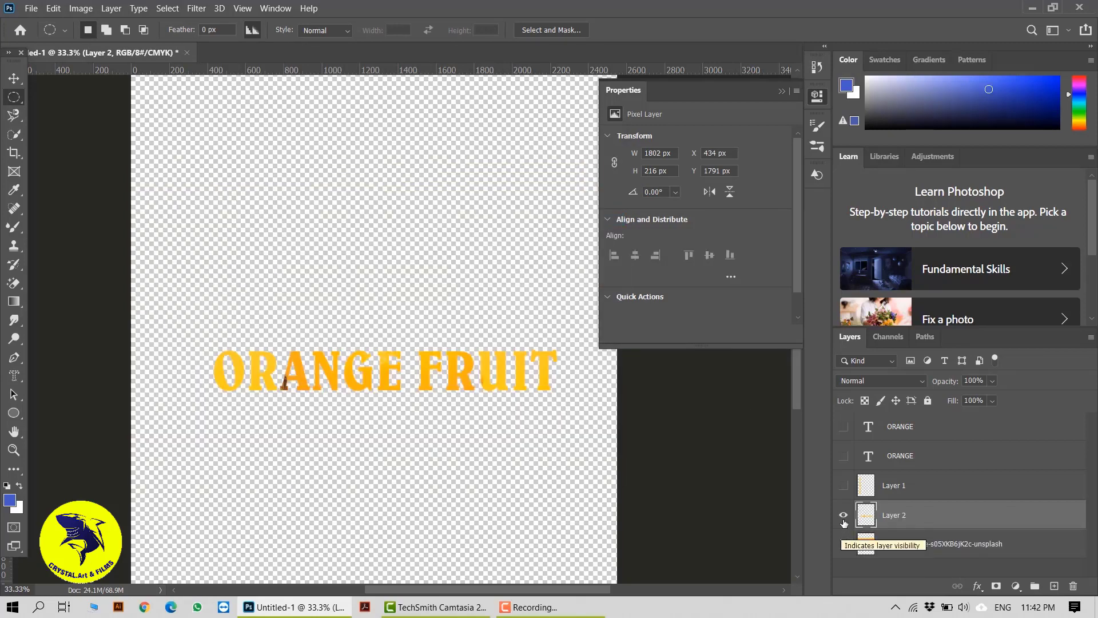
# Show the photo layer instead of the ORANGE FRUIT letters layer and move the photo up to Y 608 px.
pyautogui.click(843, 514)
pyautogui.click(843, 545)
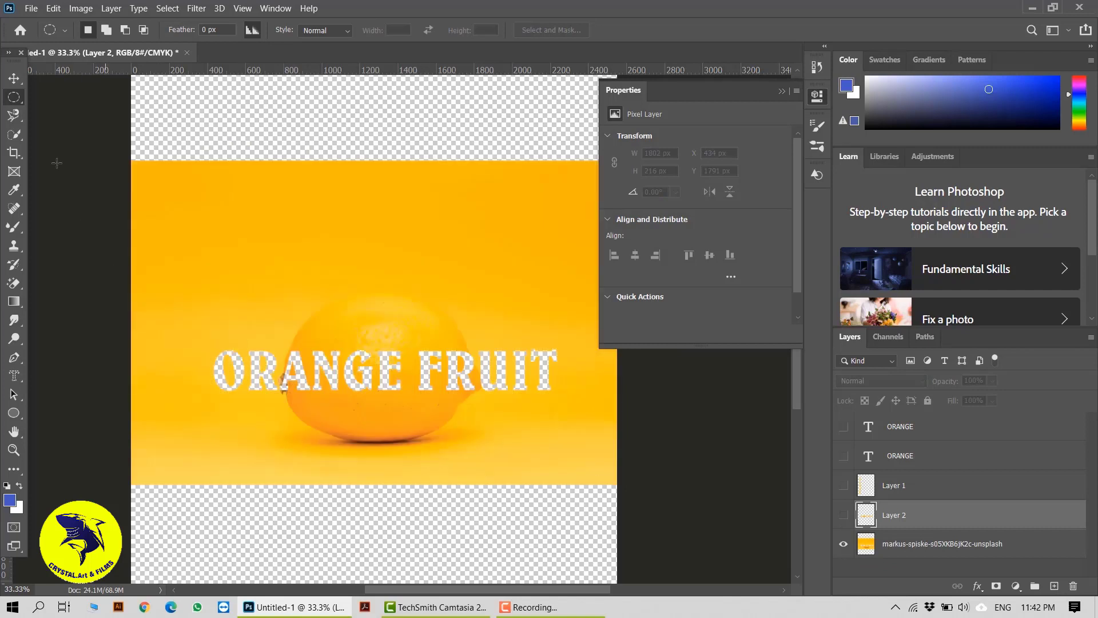
pyautogui.click(14, 78)
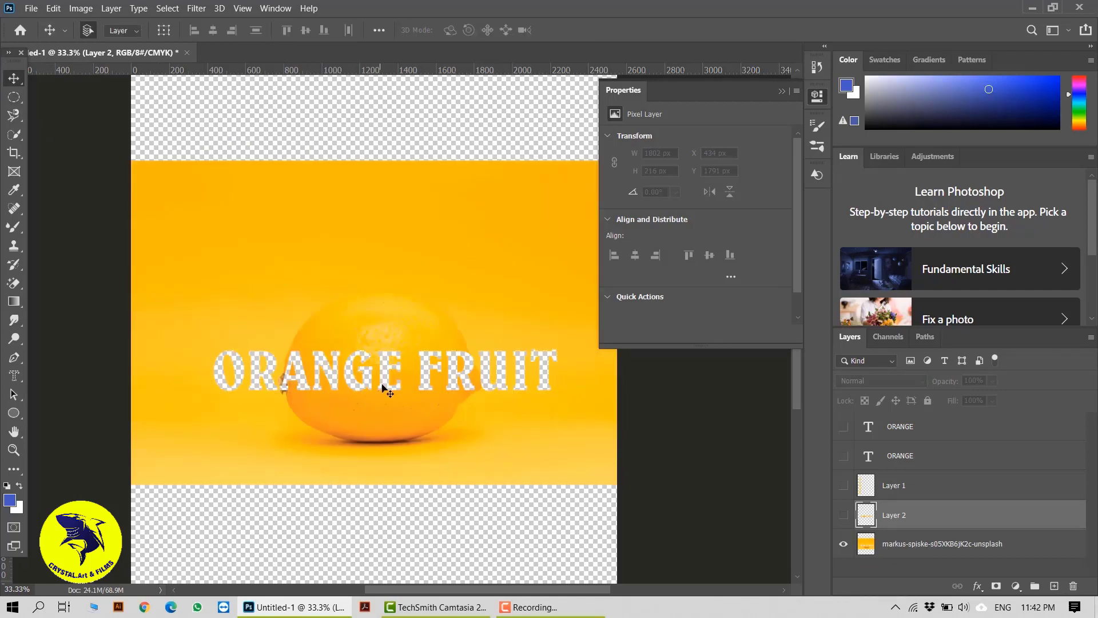
pyautogui.click(262, 436)
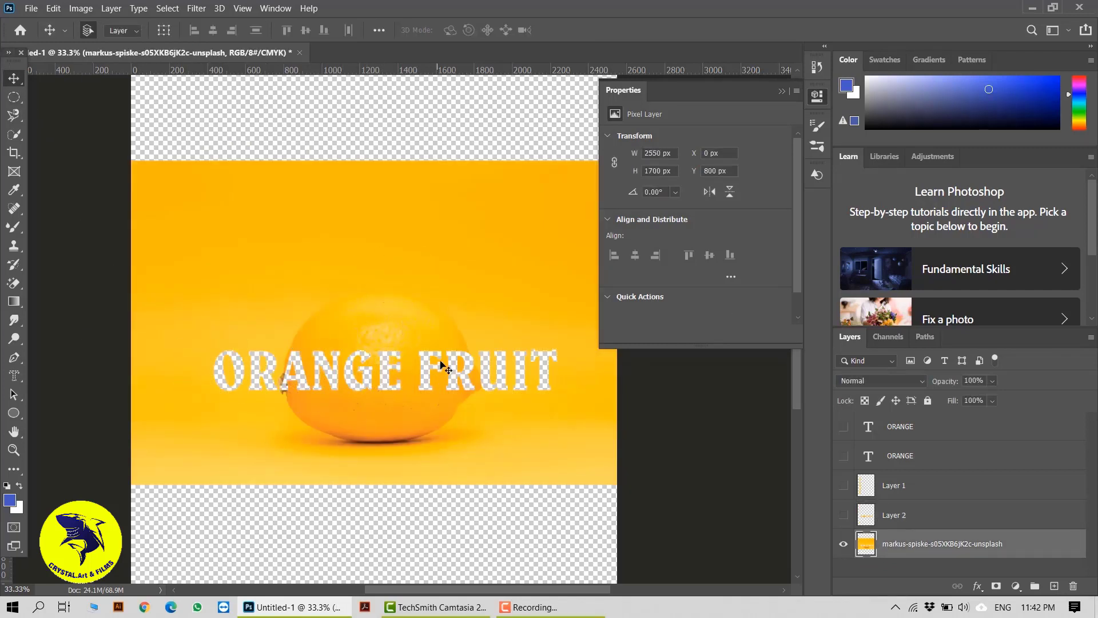
pyautogui.moveTo(445, 369); pyautogui.dragTo(445, 337)
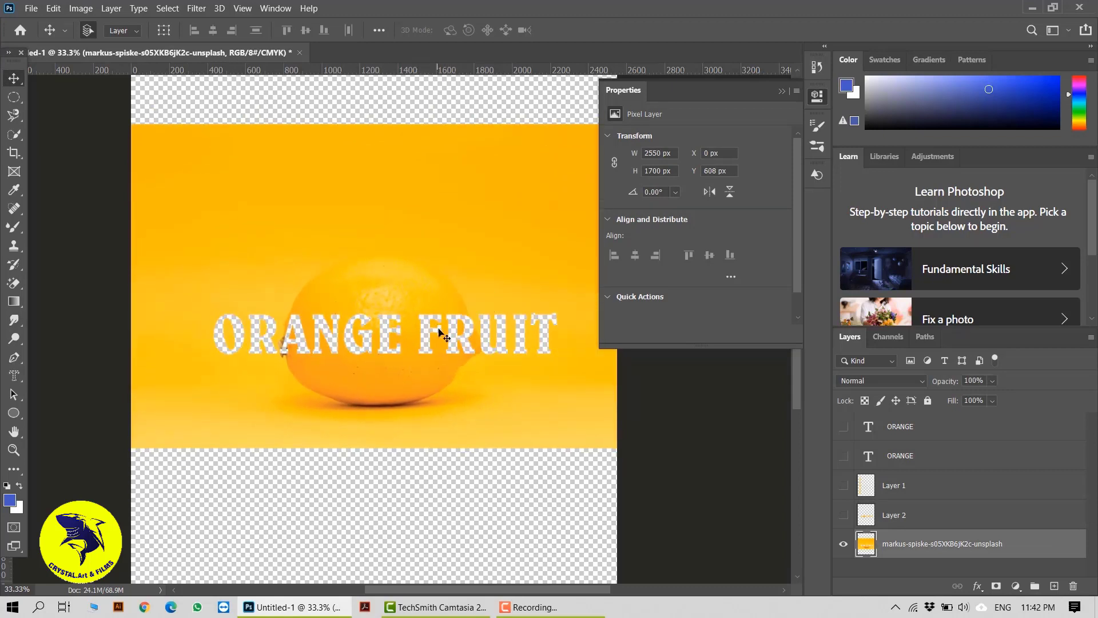
# Hide the photo layer and show the ORANGE FRUIT letters layer again.
pyautogui.click(843, 544)
pyautogui.click(843, 516)
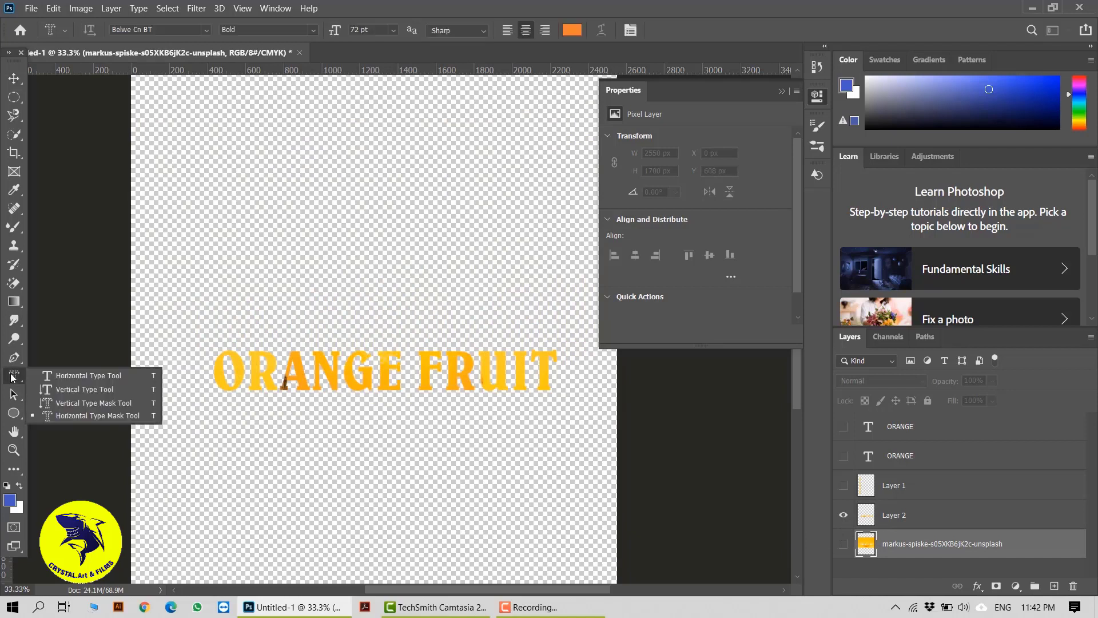
pyautogui.click(13, 376)
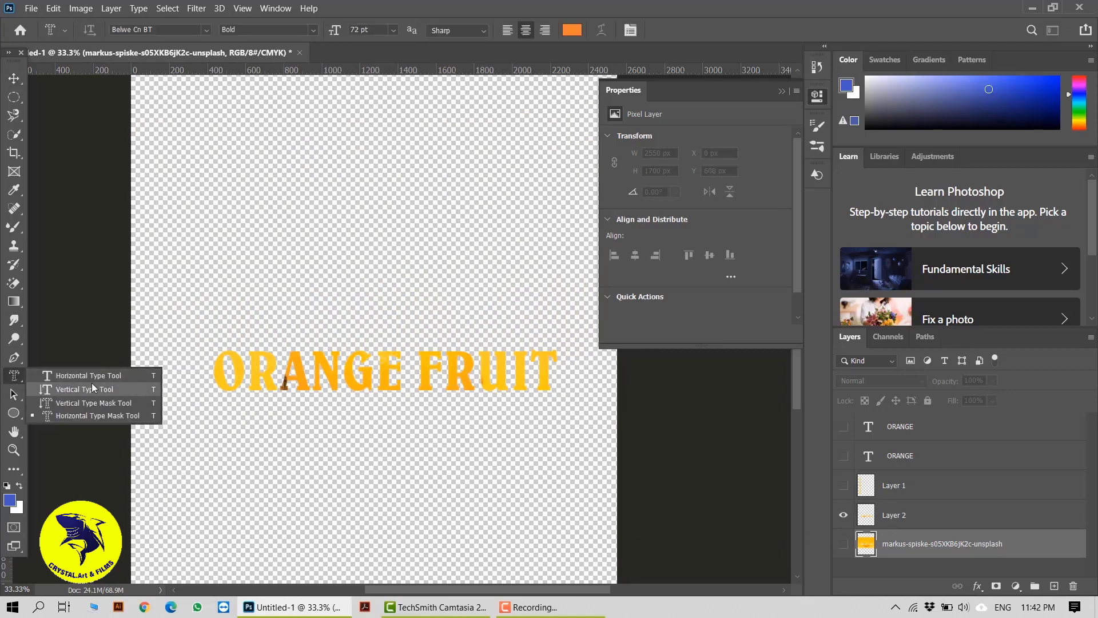
pyautogui.click(11, 79)
pyautogui.moveTo(412, 367); pyautogui.dragTo(375, 327)
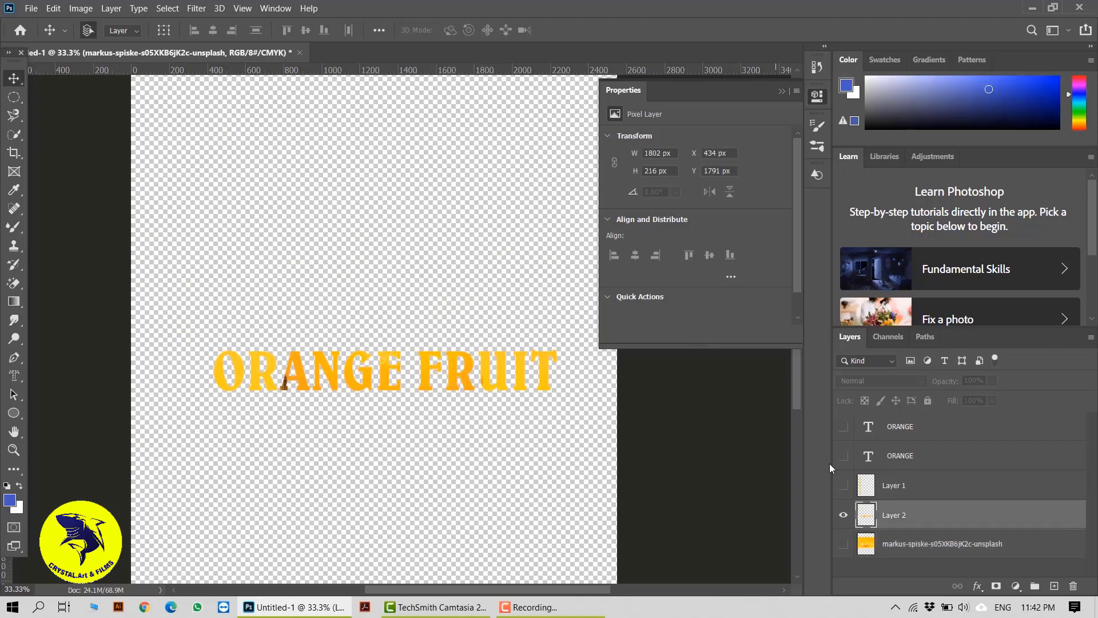
# Show the ORANGE text layer instead of the letters layer and move ORANGE down toward the canvas centre.
pyautogui.click(843, 456)
pyautogui.click(844, 515)
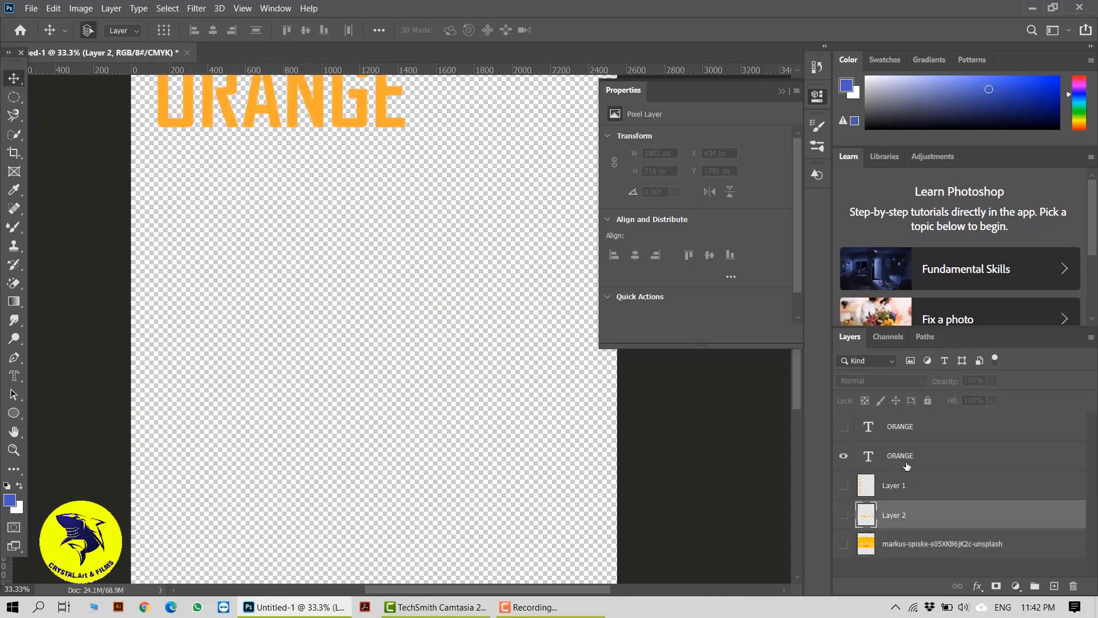
pyautogui.moveTo(311, 114); pyautogui.dragTo(403, 262)
# Open Warp Text for the ORANGE type layer and apply the Flag style.
pyautogui.click(14, 375)
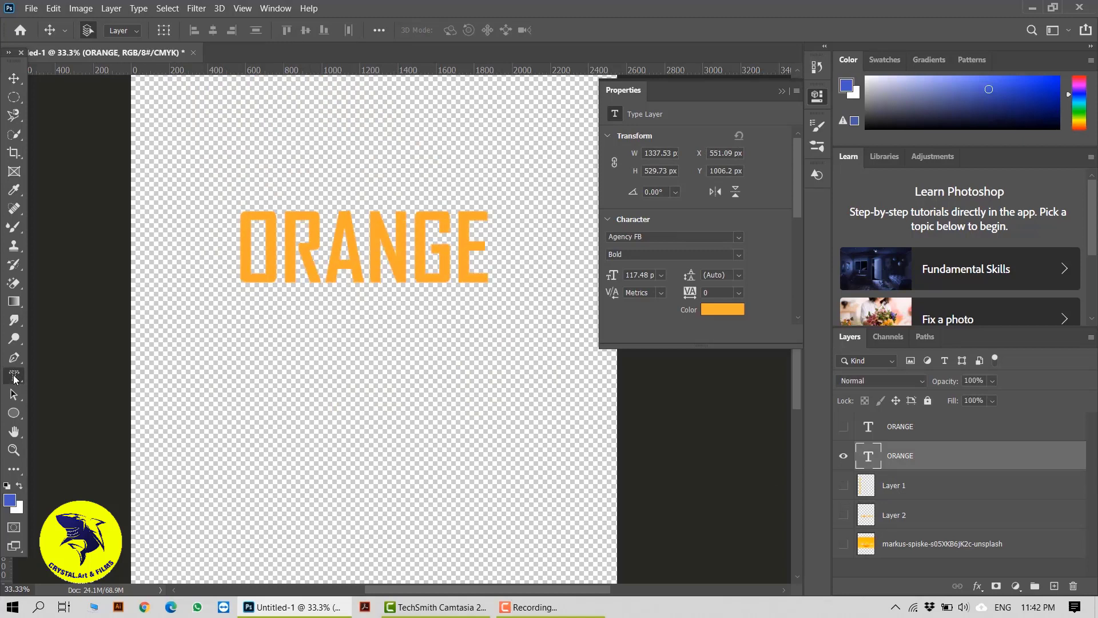
pyautogui.click(81, 374)
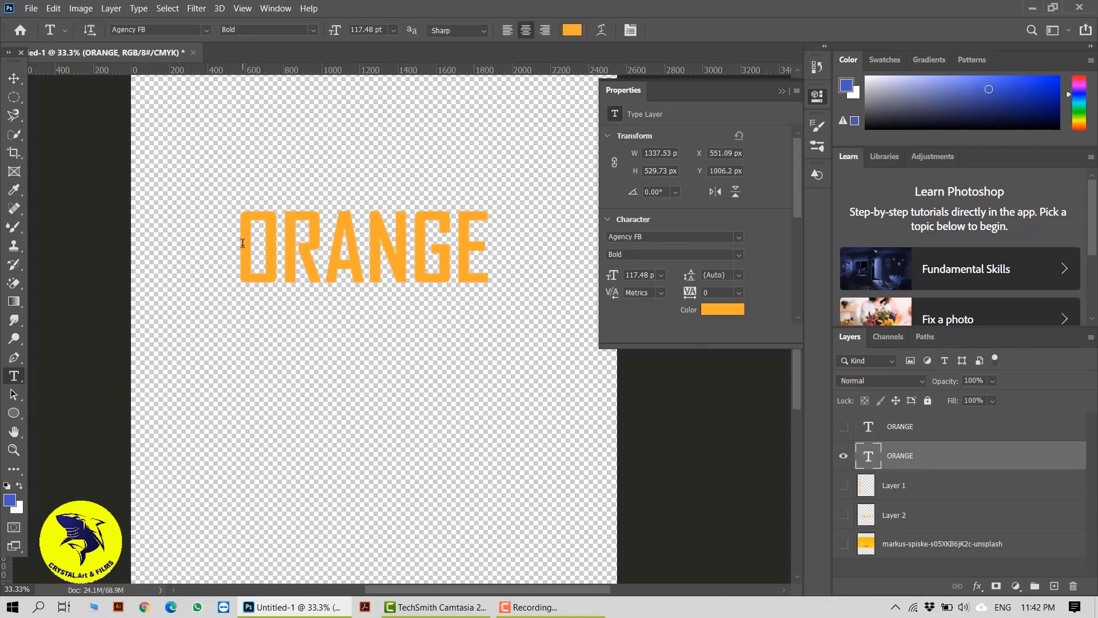
pyautogui.moveTo(243, 243); pyautogui.dragTo(498, 250)
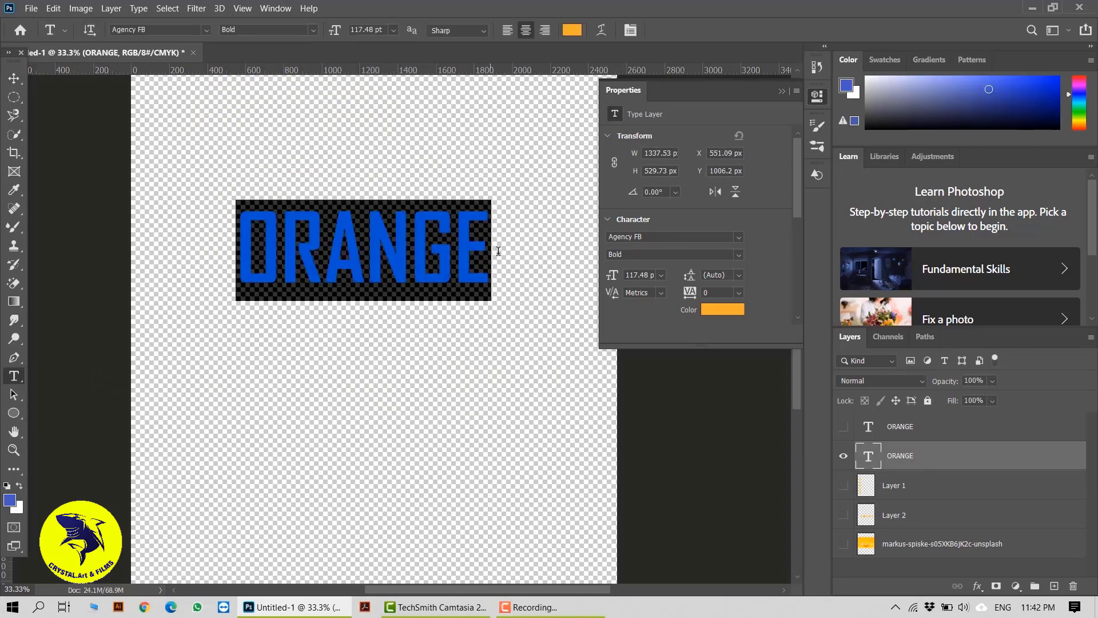
pyautogui.click(14, 78)
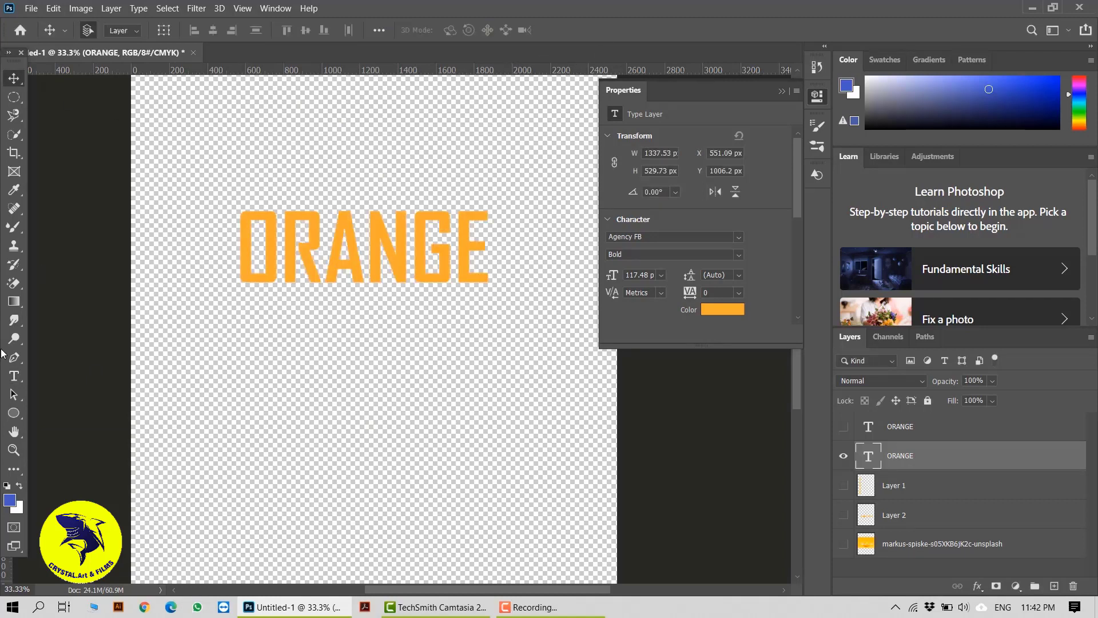
pyautogui.click(13, 376)
pyautogui.click(603, 30)
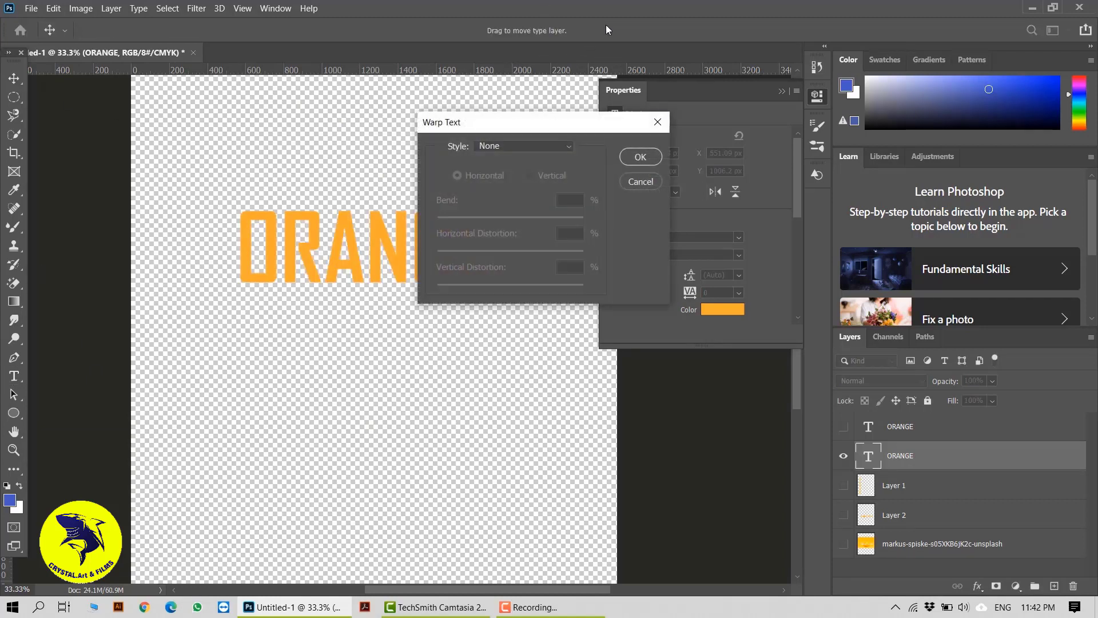
pyautogui.click(563, 144)
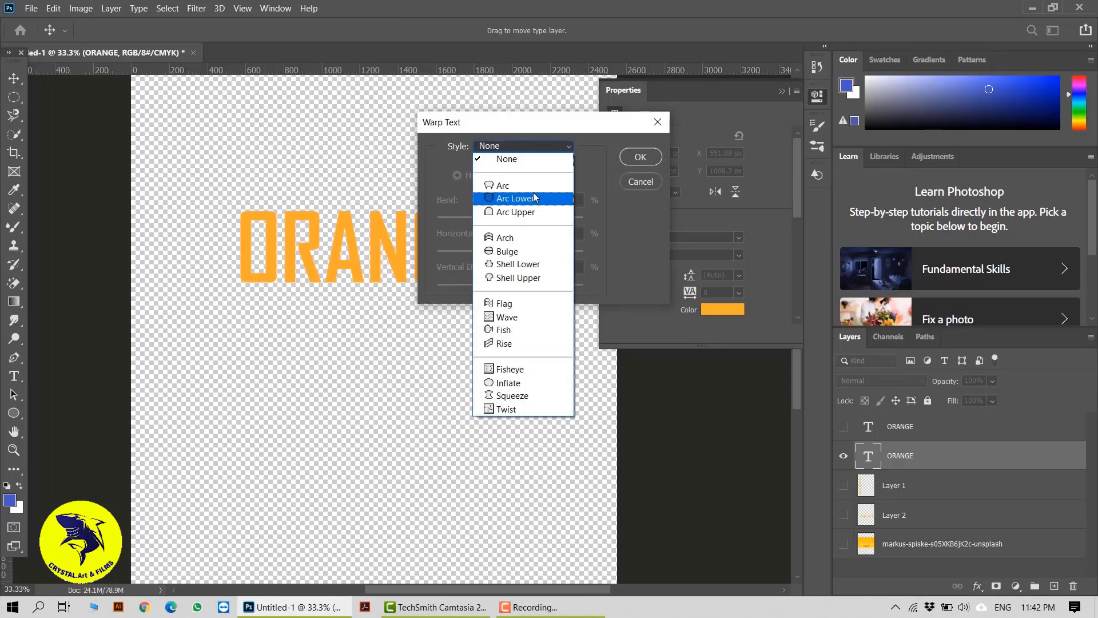
pyautogui.click(533, 193)
pyautogui.click(560, 150)
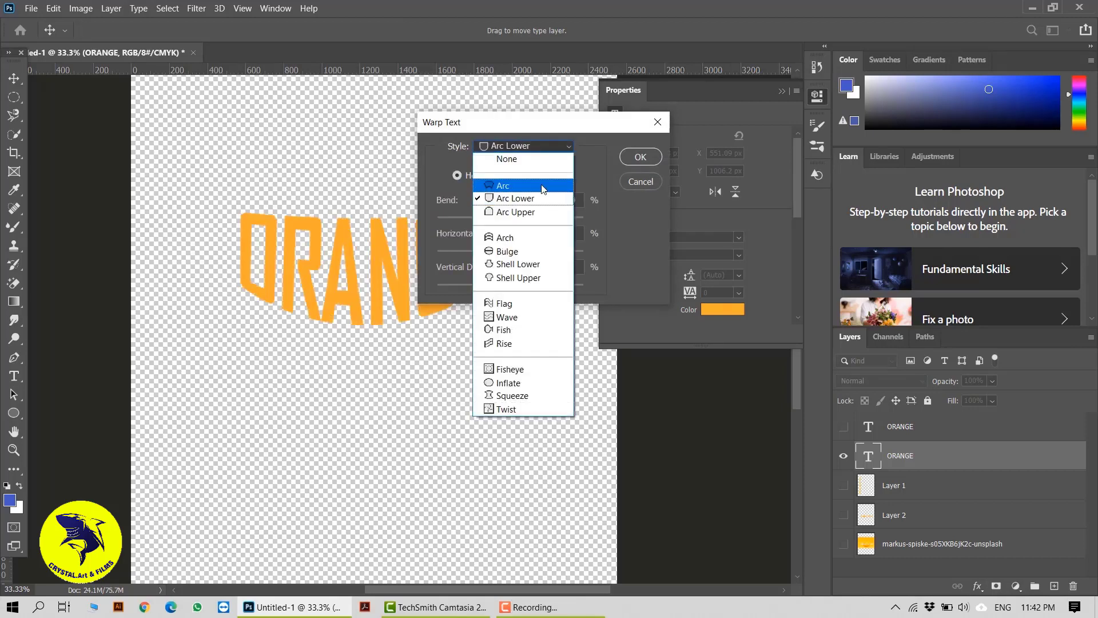
pyautogui.click(543, 181)
pyautogui.click(548, 153)
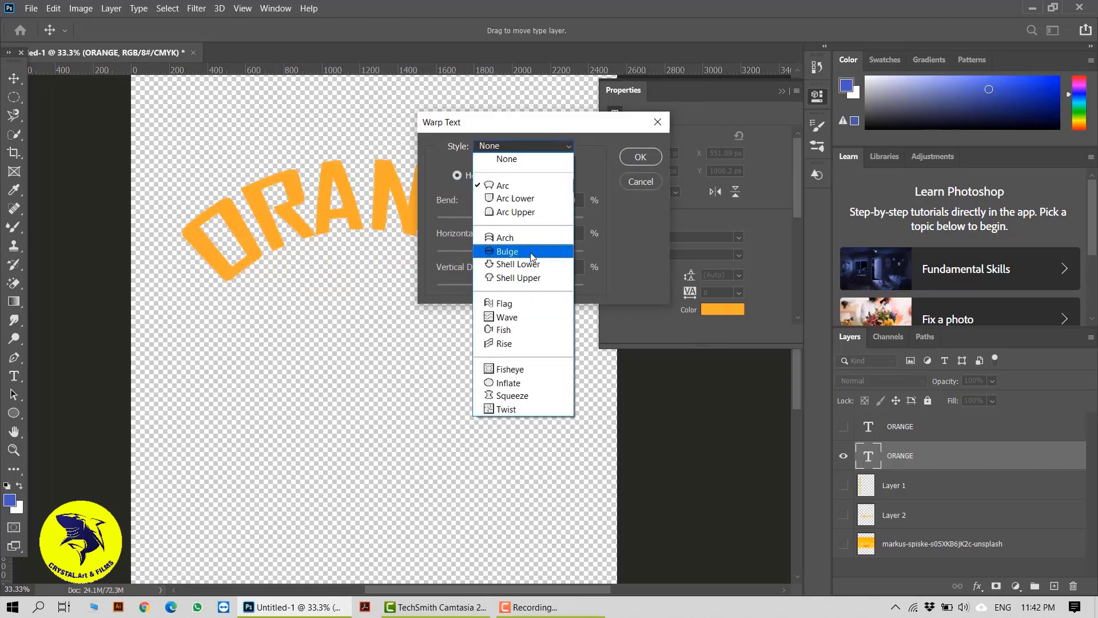
pyautogui.click(532, 251)
pyautogui.click(558, 151)
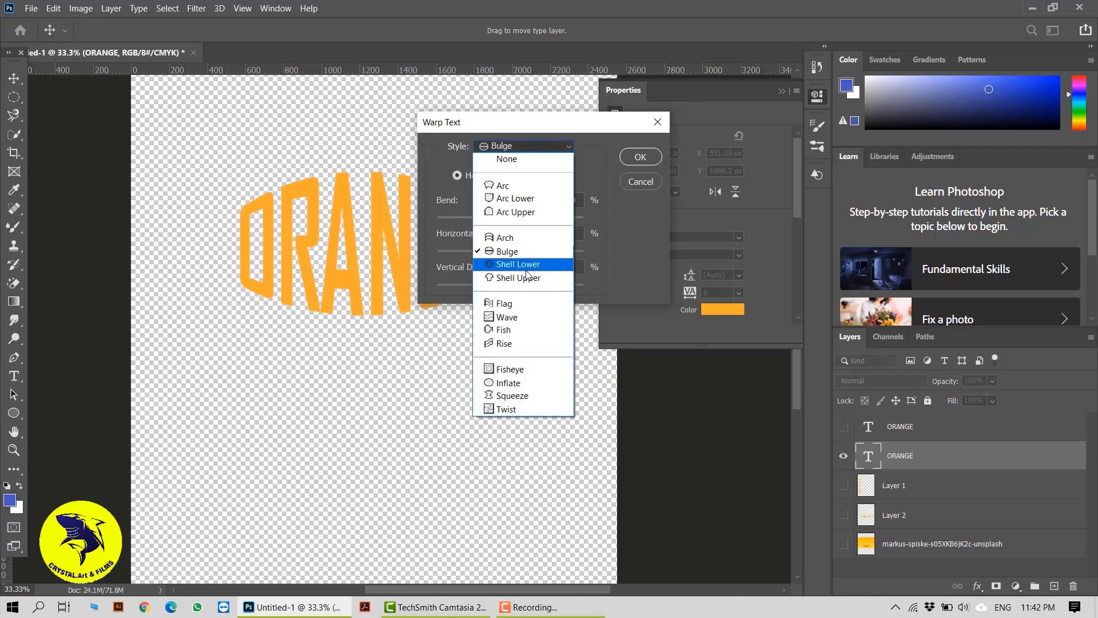
pyautogui.click(532, 262)
pyautogui.click(549, 151)
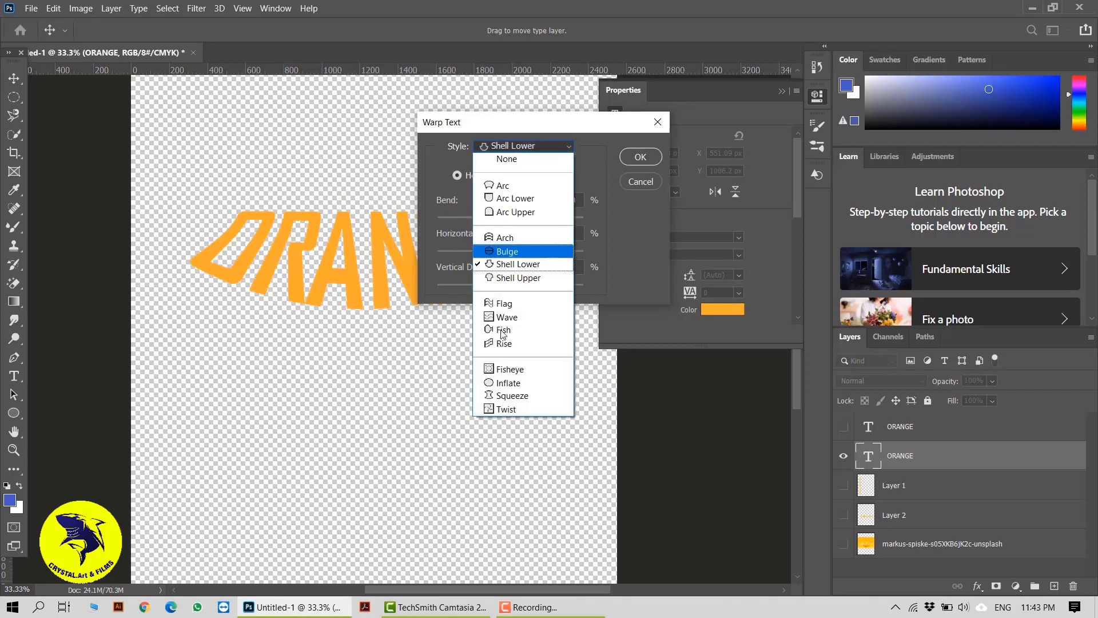
pyautogui.click(518, 302)
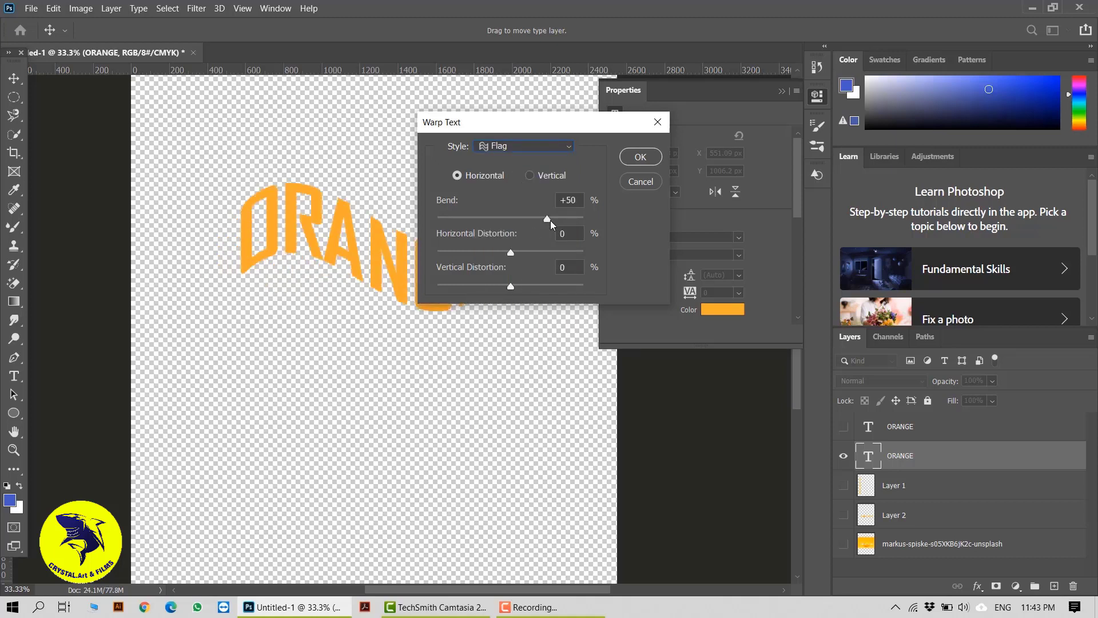
# Set the Flag warp's bend to +73% and horizontal distortion to +49%, keeping it horizontal, and confirm.
pyautogui.moveTo(550, 122); pyautogui.dragTo(645, 143)
pyautogui.moveTo(644, 243); pyautogui.dragTo(660, 243)
pyautogui.moveTo(606, 273); pyautogui.dragTo(658, 276)
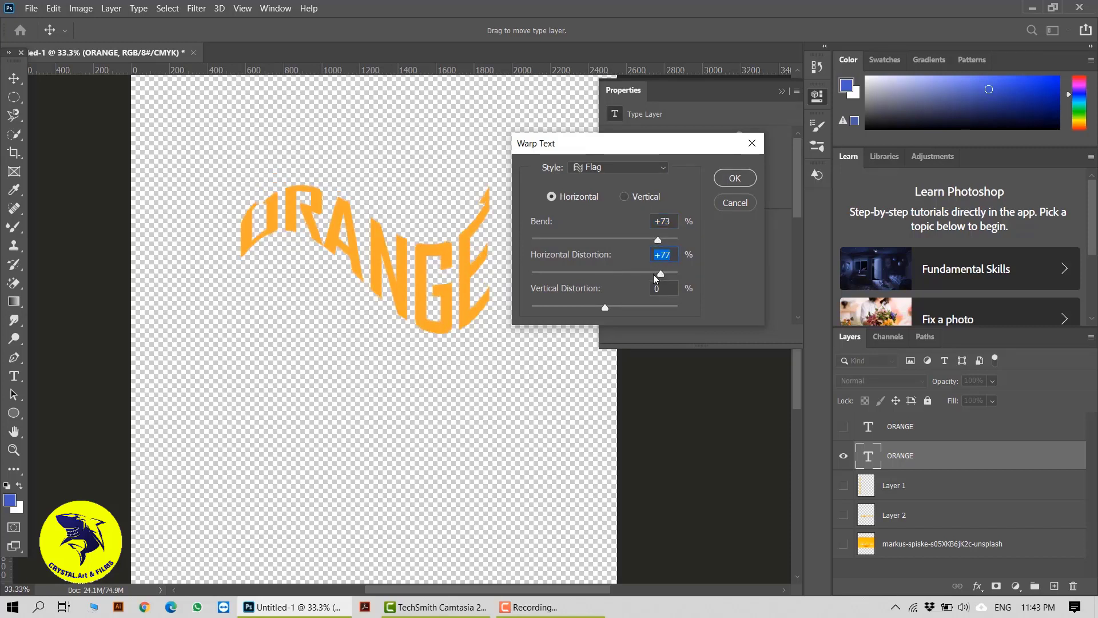
pyautogui.moveTo(604, 308)
pyautogui.mouseDown()
pyautogui.moveTo(582, 307)
pyautogui.moveTo(605, 307)
pyautogui.mouseUp()
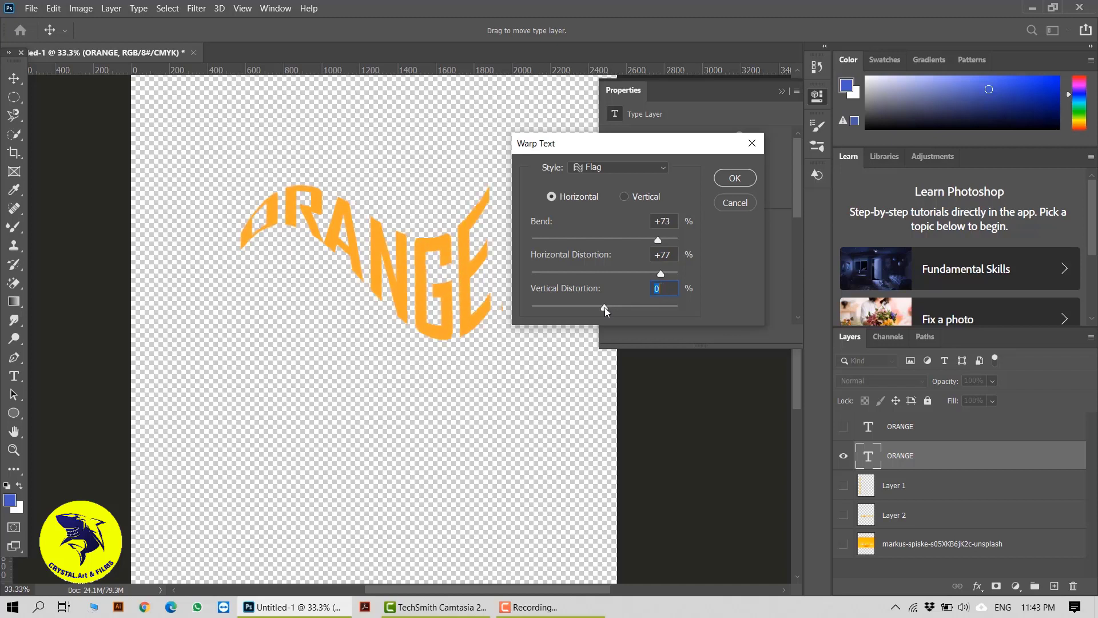
pyautogui.moveTo(660, 273); pyautogui.dragTo(641, 276)
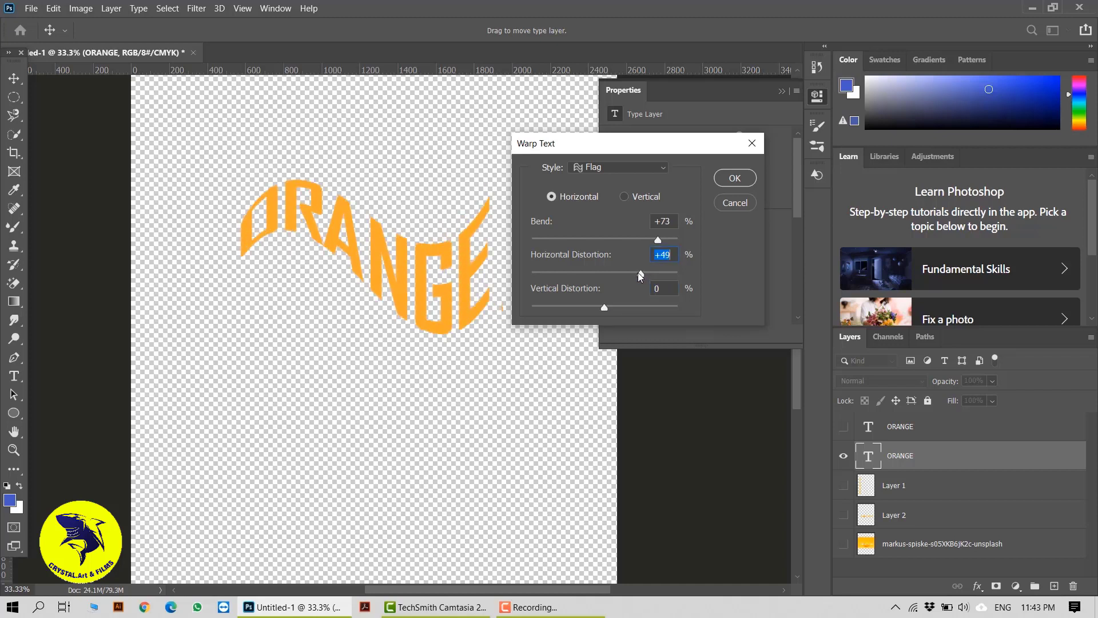
pyautogui.click(623, 197)
pyautogui.click(582, 198)
pyautogui.click(735, 178)
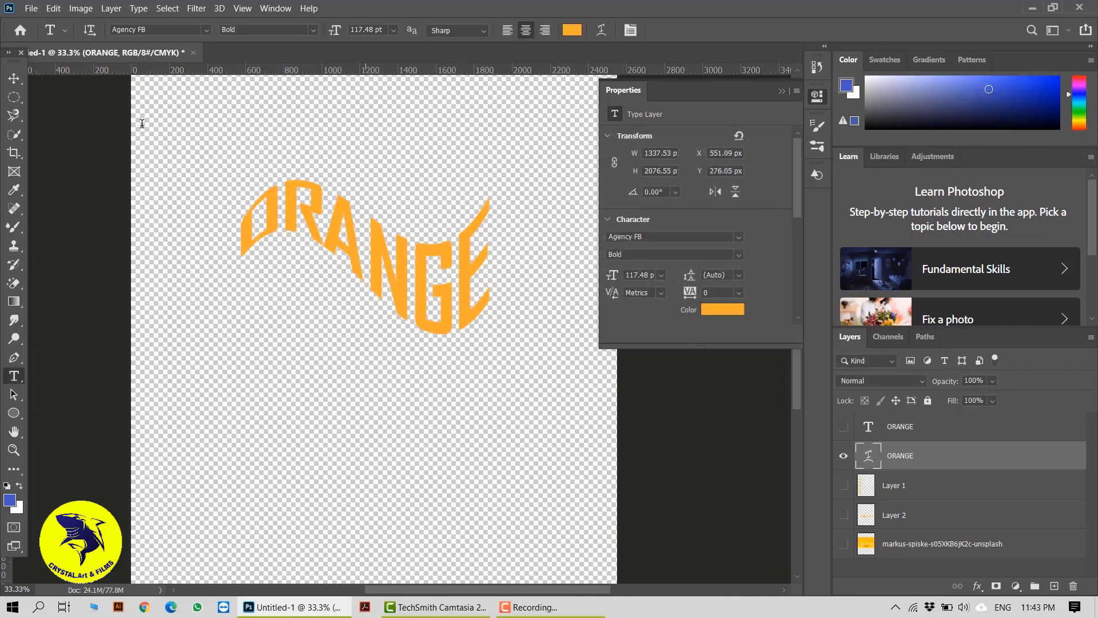
# Move the warped ORANGE text above and right of the lemon, showing the photo and ORANGE FRUIT layers.
pyautogui.click(22, 81)
pyautogui.moveTo(369, 239)
pyautogui.mouseDown()
pyautogui.moveTo(488, 247)
pyautogui.moveTo(378, 239)
pyautogui.mouseUp()
pyautogui.click(843, 543)
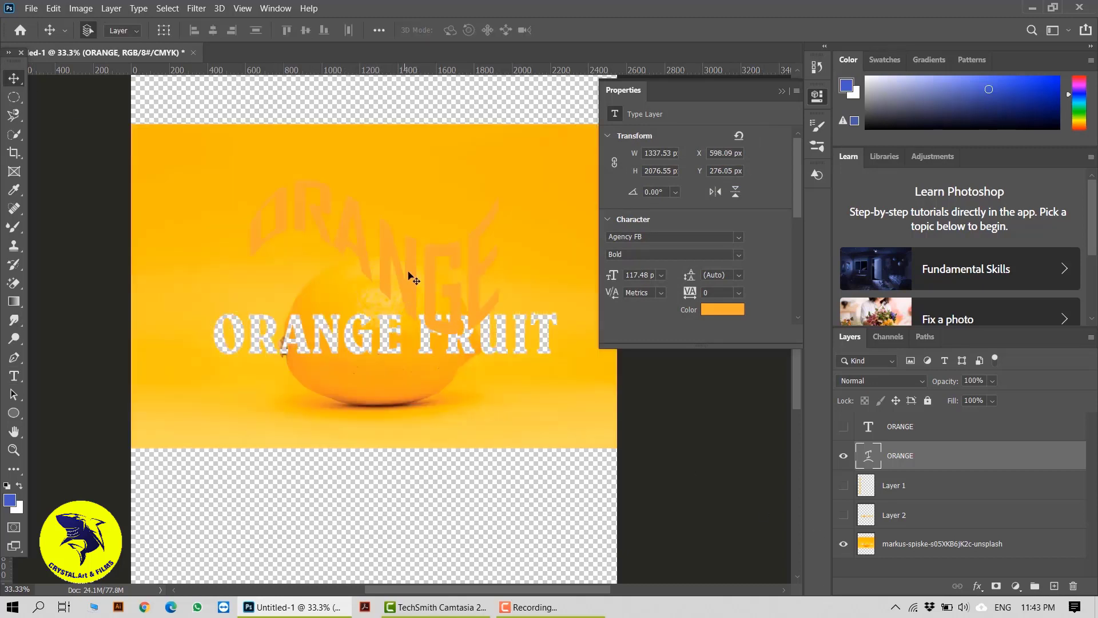
pyautogui.moveTo(424, 273); pyautogui.dragTo(455, 231)
pyautogui.click(842, 515)
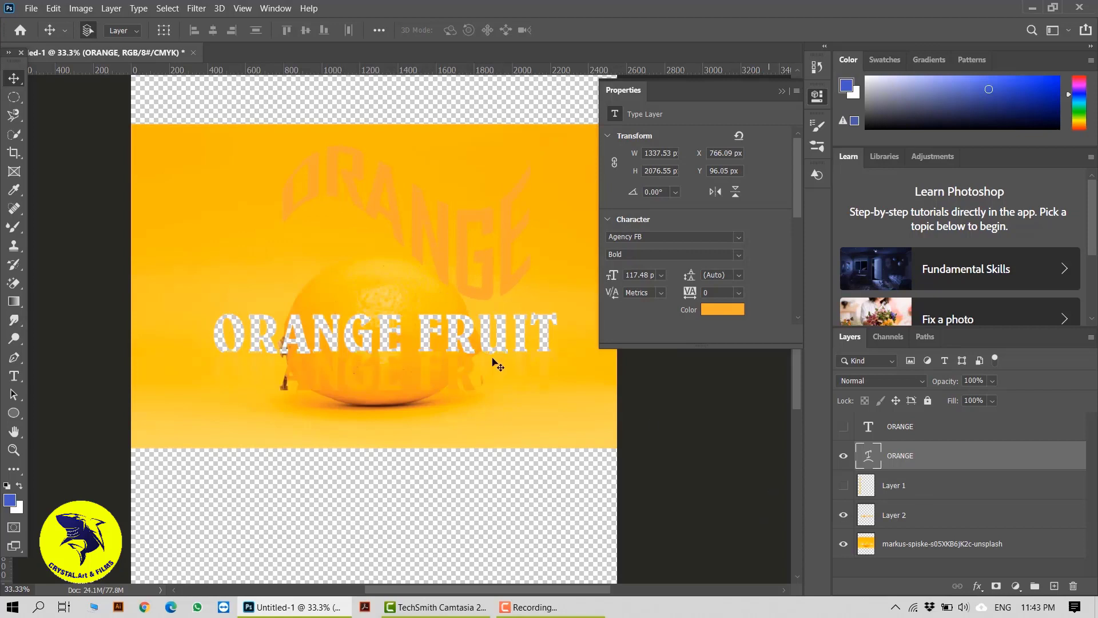
# Select the ORANGE FRUIT letters layer together with the photo and align their horizontal and vertical centres.
pyautogui.click(455, 362)
pyautogui.moveTo(456, 363)
pyautogui.mouseDown()
pyautogui.moveTo(444, 343)
pyautogui.moveTo(479, 338)
pyautogui.moveTo(461, 341)
pyautogui.mouseUp()
pyautogui.moveTo(490, 503); pyautogui.dragTo(349, 320)
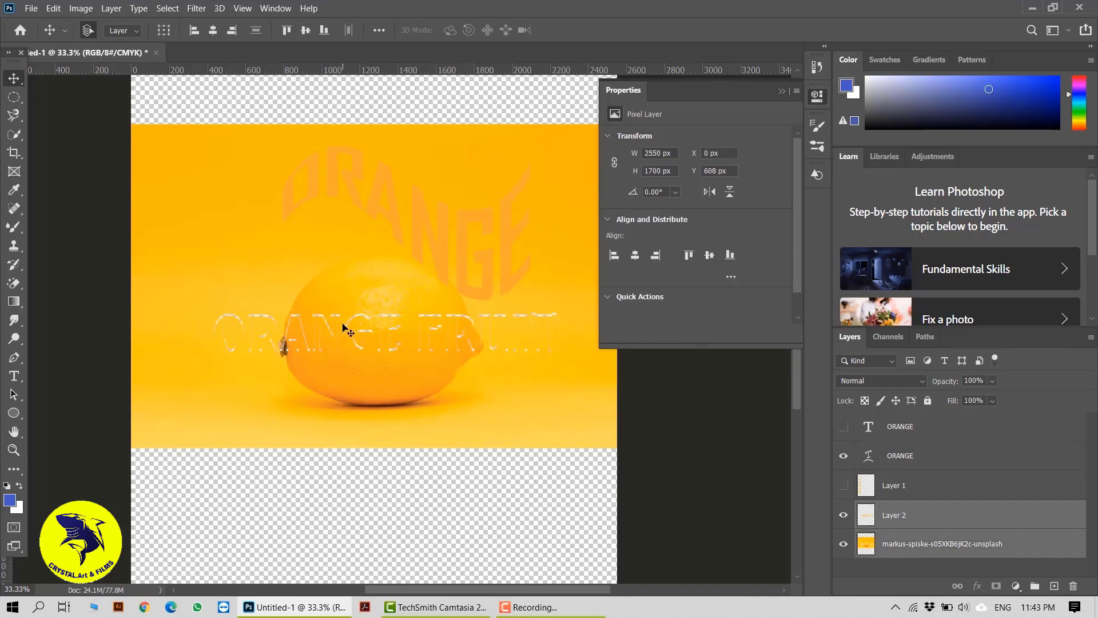
pyautogui.click(218, 30)
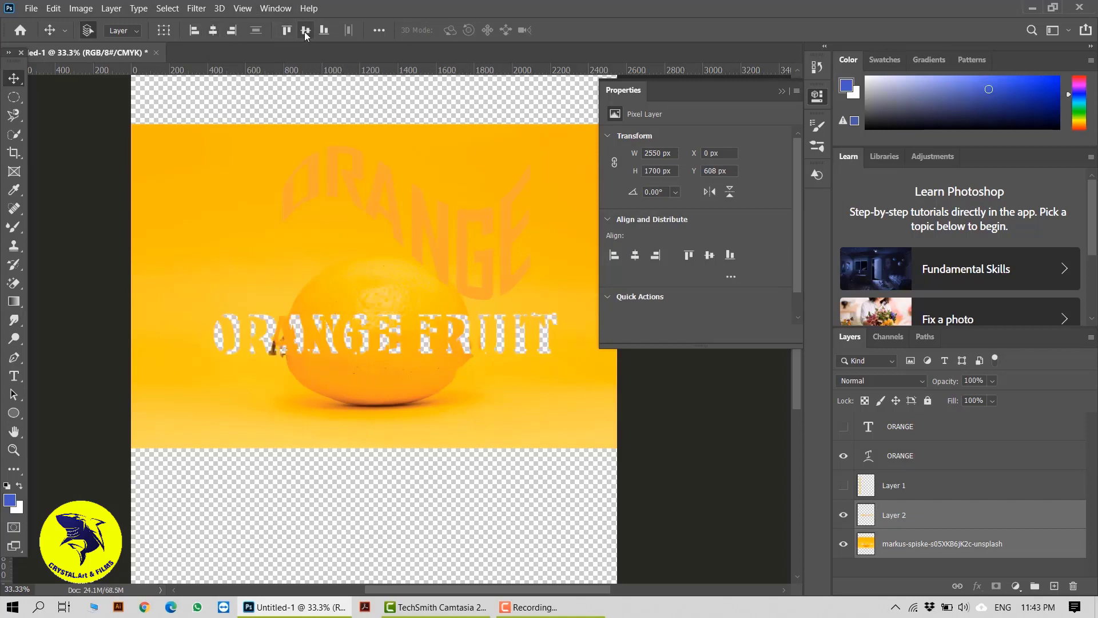
pyautogui.click(305, 32)
# Reposition the ORANGE FRUIT letters and the warped ORANGE text above the lemon.
pyautogui.moveTo(417, 300); pyautogui.dragTo(389, 349)
pyautogui.click(916, 511)
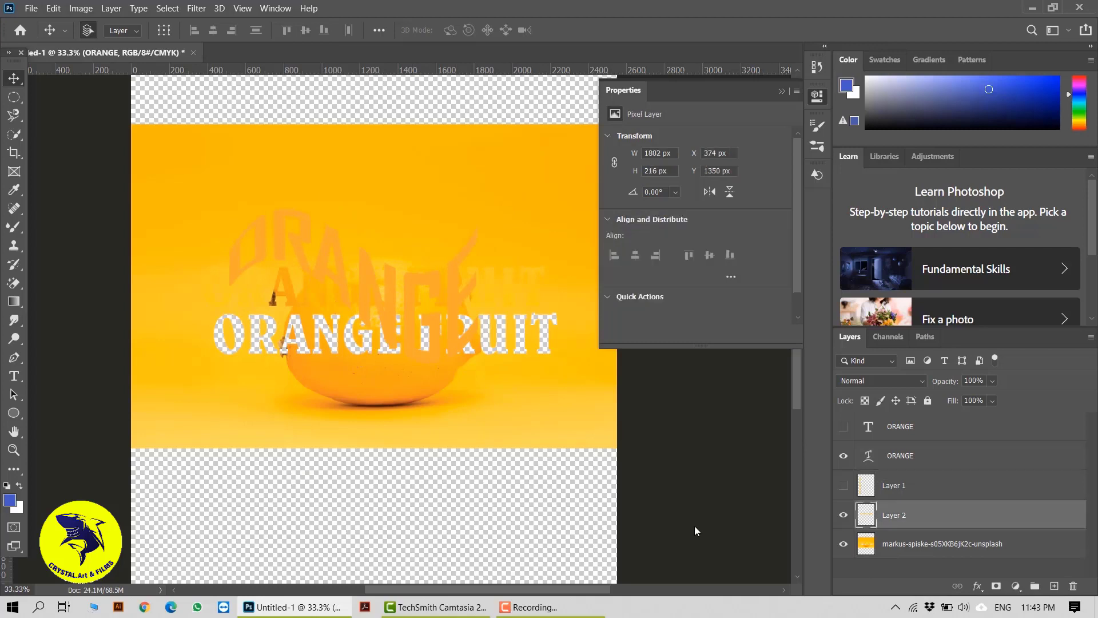
pyautogui.moveTo(520, 300); pyautogui.dragTo(505, 254)
pyautogui.moveTo(426, 355); pyautogui.dragTo(474, 249)
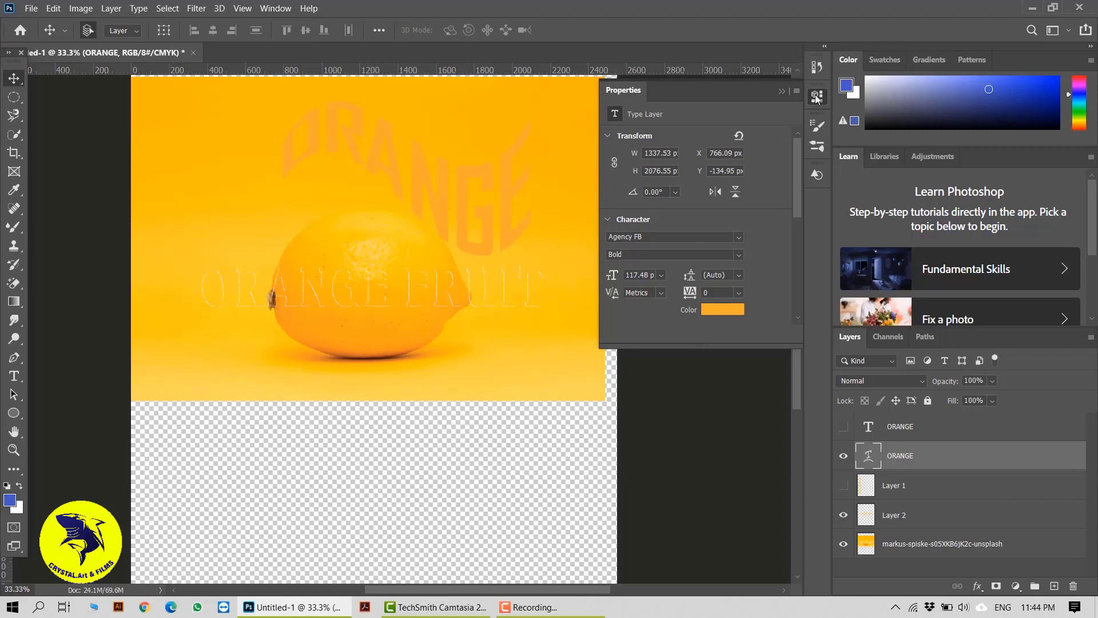
# Collapse the Properties panel and hide the photo, ORANGE FRUIT letters and warped ORANGE layers.
pyautogui.click(824, 146)
pyautogui.click(844, 545)
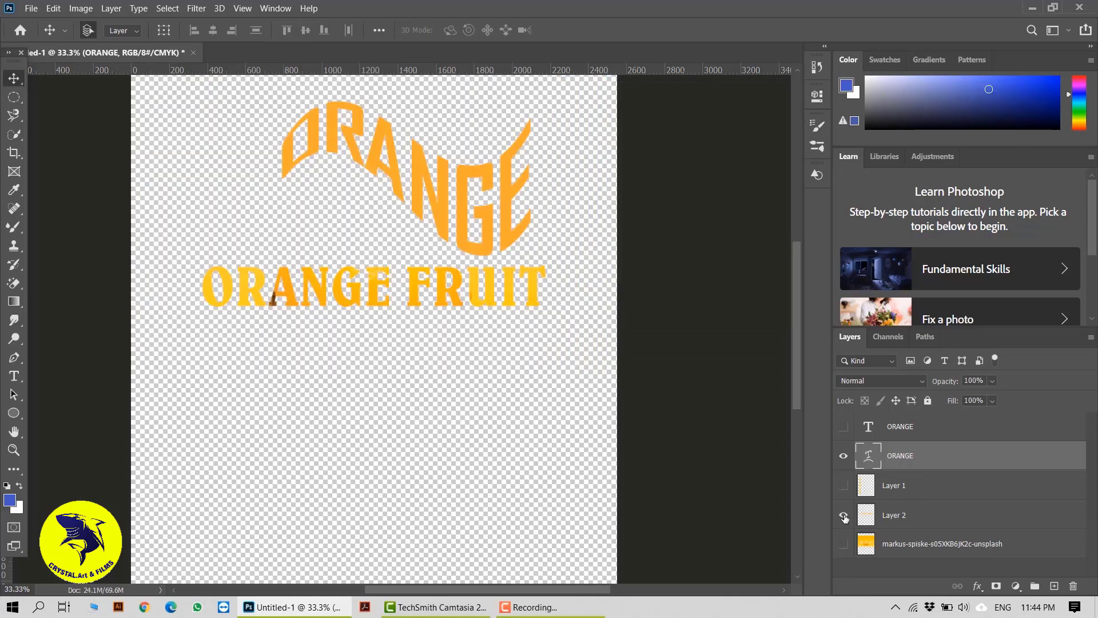
pyautogui.click(843, 515)
pyautogui.click(843, 455)
# Add a new layer above the top ORANGE layer and create 72 pt text reading TRICK on it.
pyautogui.click(903, 426)
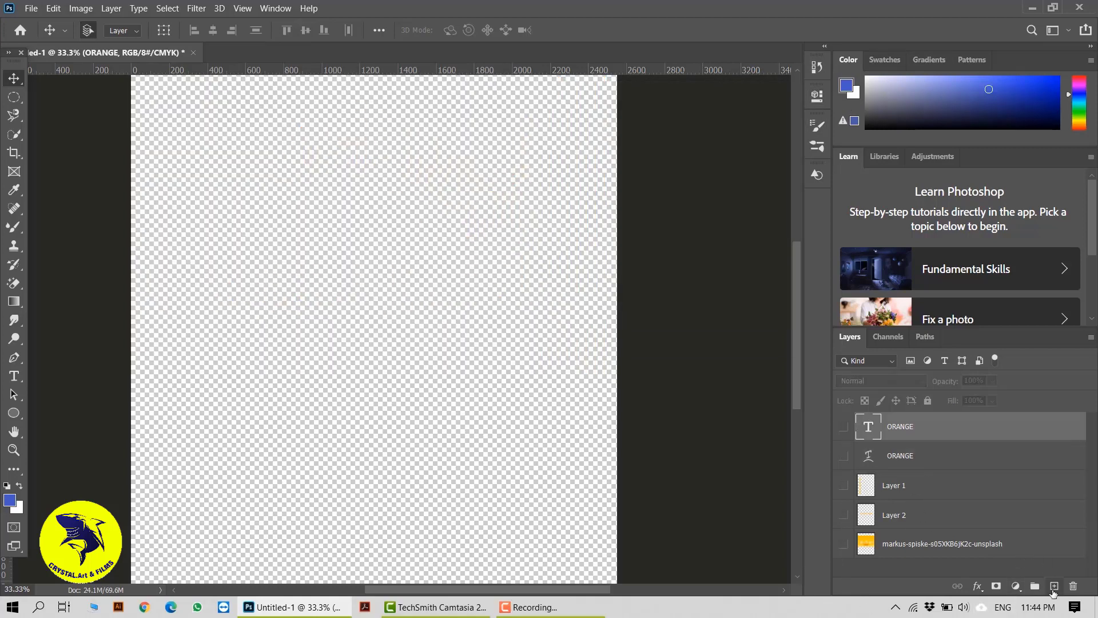
pyautogui.click(1055, 585)
pyautogui.click(16, 375)
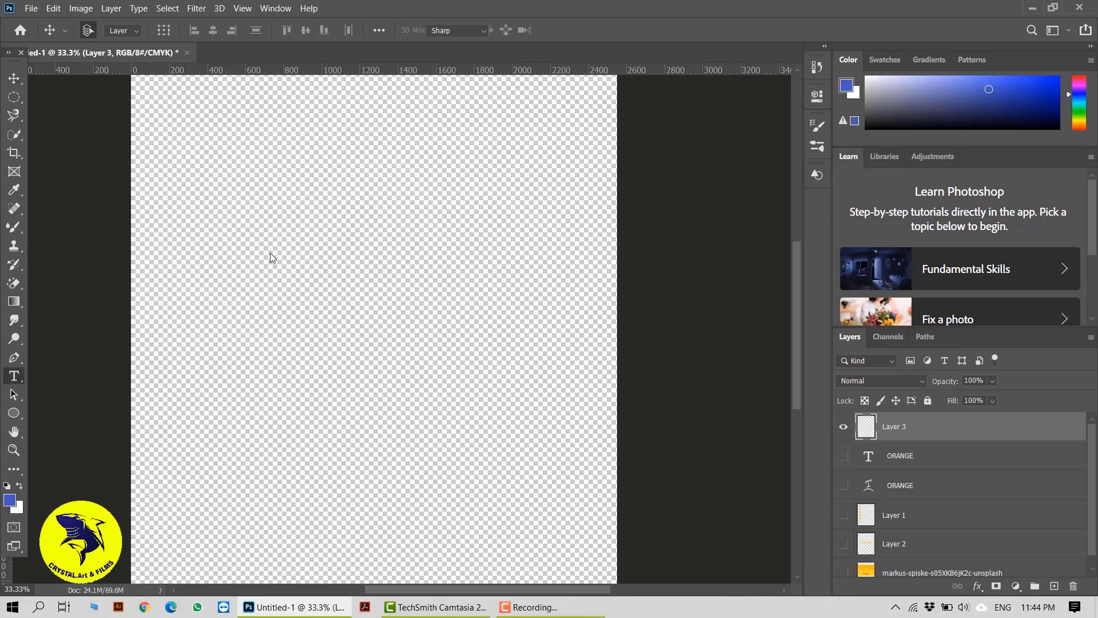
pyautogui.click(324, 260)
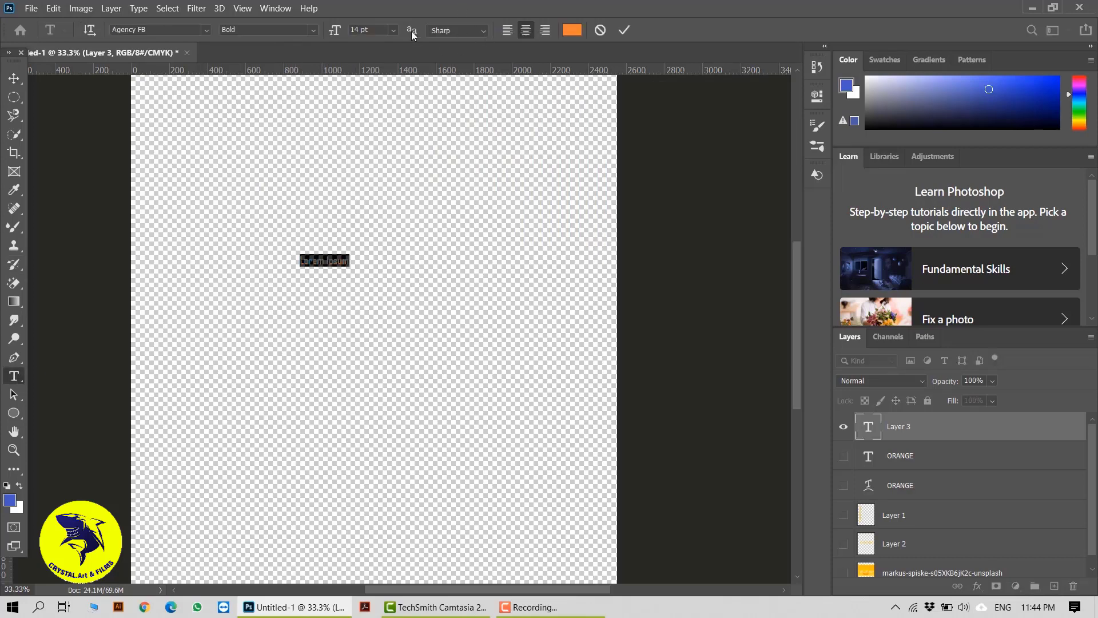
pyautogui.click(392, 30)
pyautogui.click(395, 217)
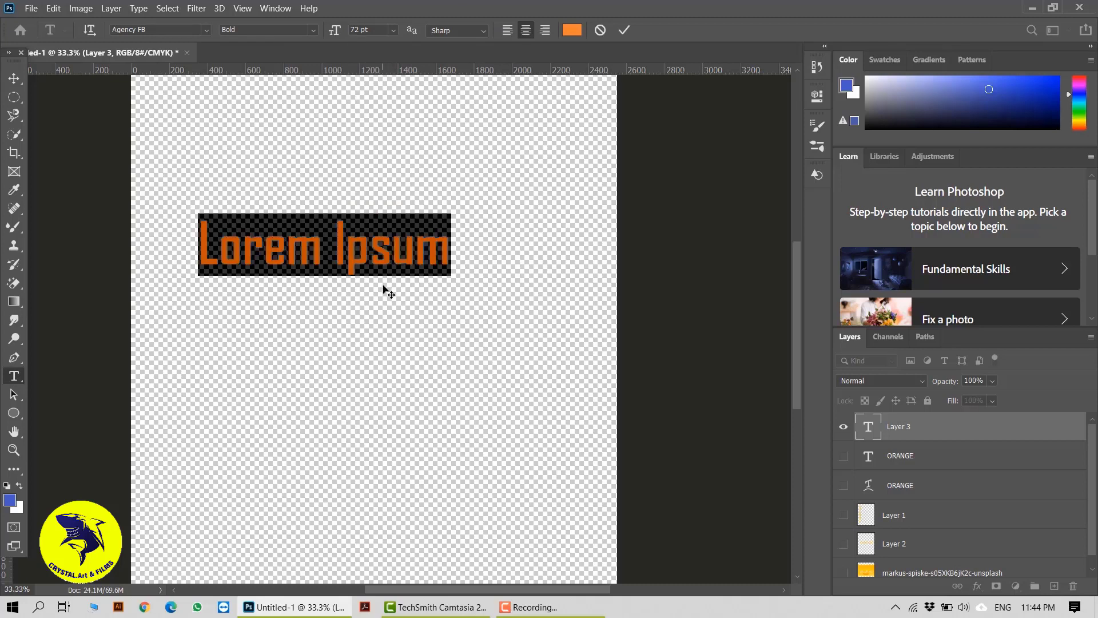
pyautogui.write('TRICK')
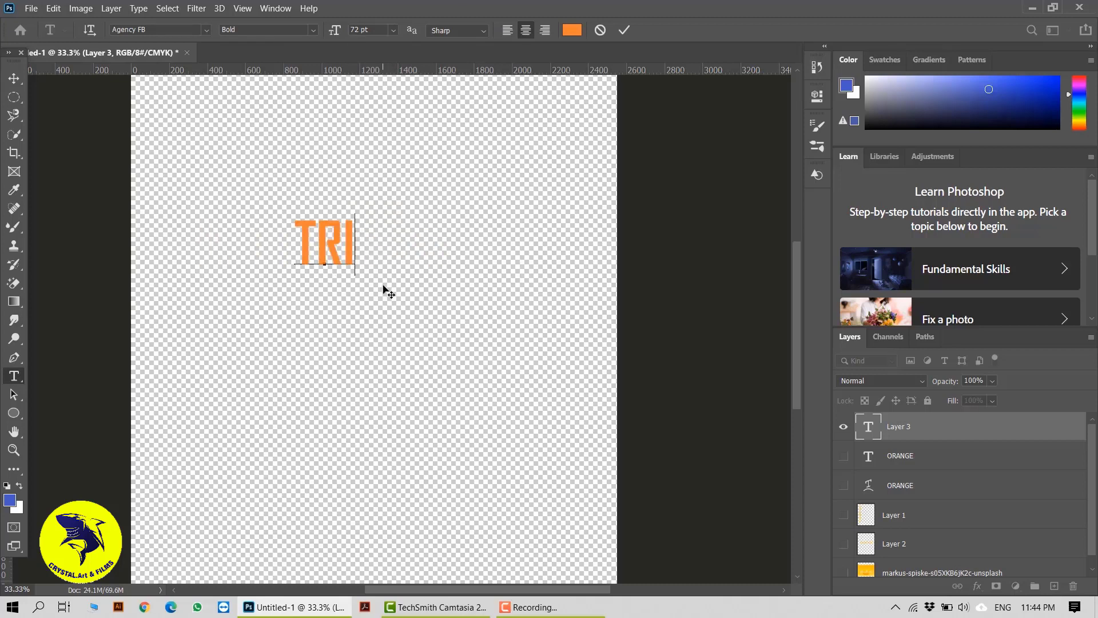
pyautogui.click(624, 31)
pyautogui.click(14, 79)
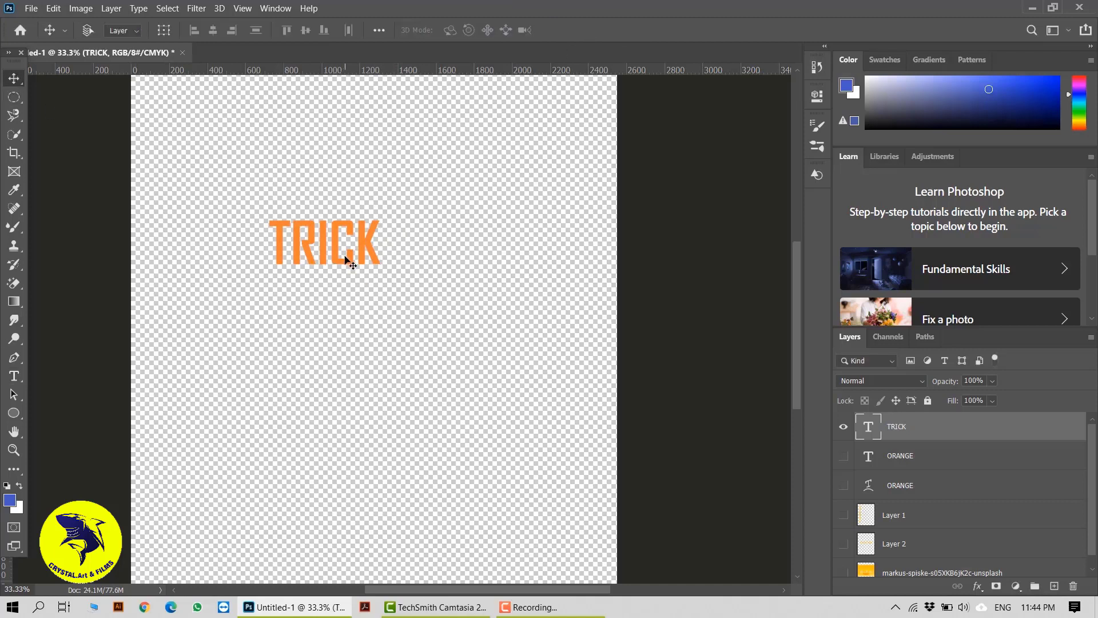
# Free-transform the TRICK text, scaling it up to about 361.5% and moving it into place.
pyautogui.hotkey('ctrl', 't')
pyautogui.moveTo(382, 284); pyautogui.dragTo(527, 353)
pyautogui.moveTo(399, 304); pyautogui.dragTo(440, 333)
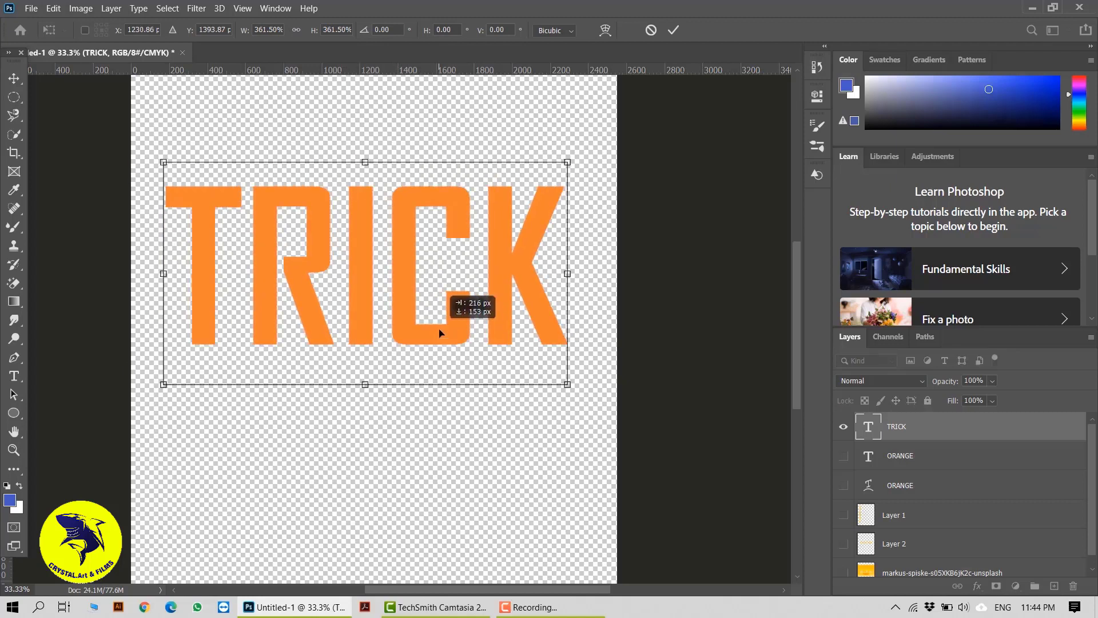
pyautogui.press('Return')
# Try to draw a gradient directly on the TRICK type layer.
pyautogui.rightClick(459, 320)
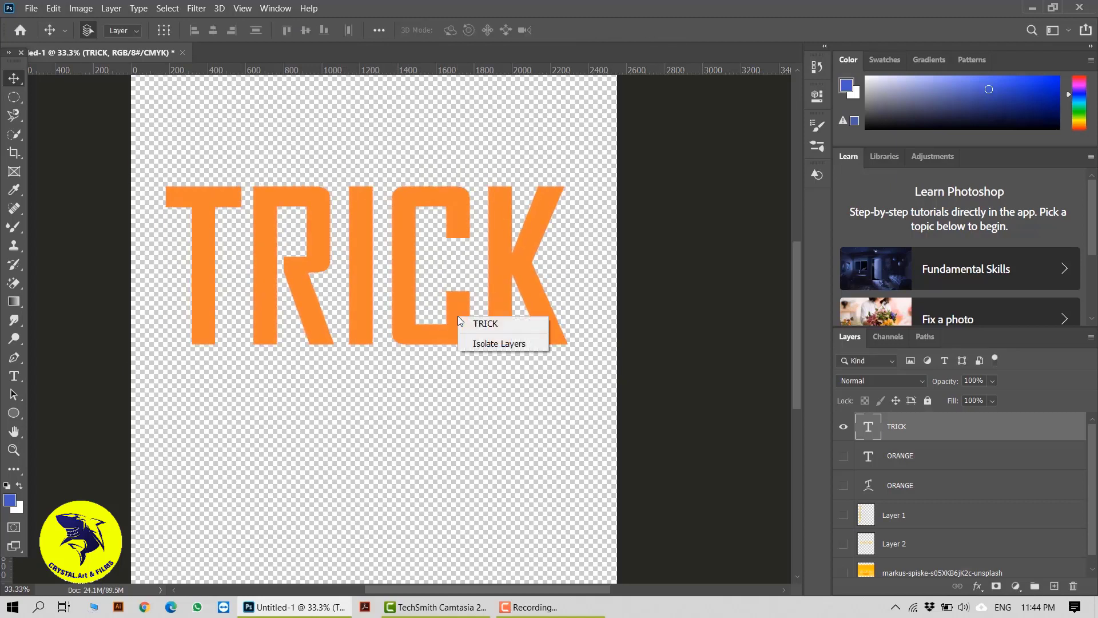
pyautogui.click(426, 335)
pyautogui.click(14, 300)
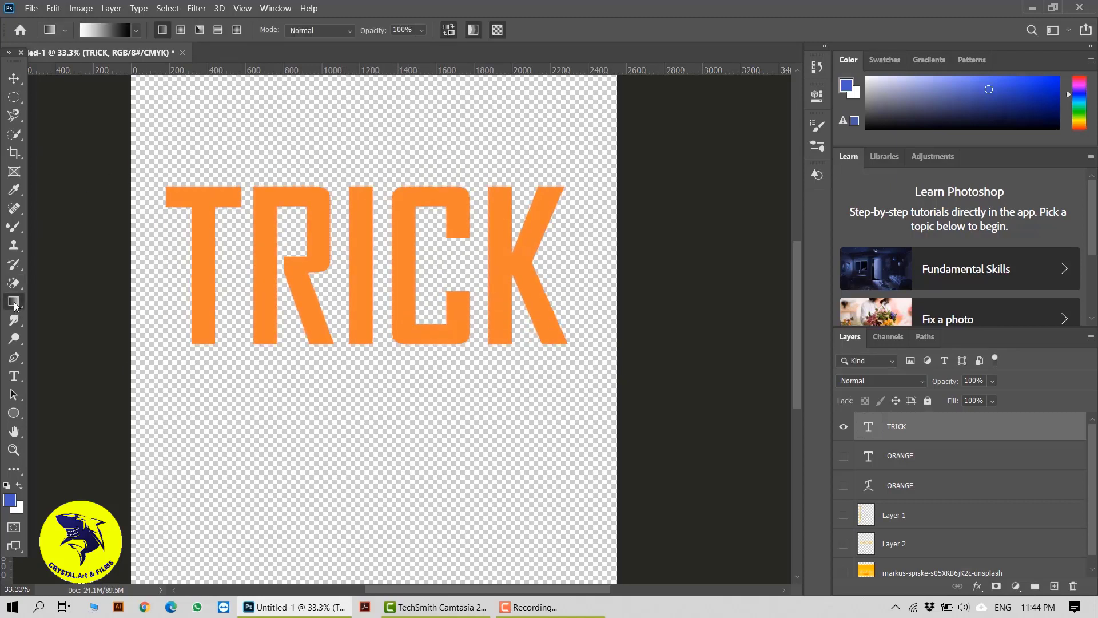
pyautogui.moveTo(314, 332); pyautogui.dragTo(438, 236)
pyautogui.click(574, 250)
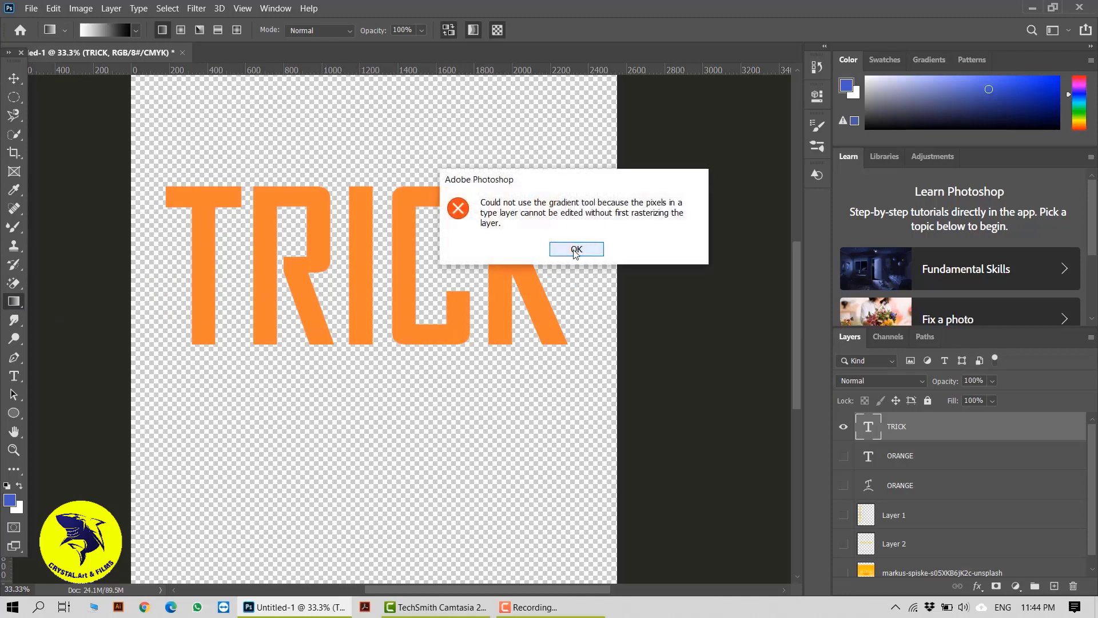
# Rasterize the TRICK type layer.
pyautogui.rightClick(907, 426)
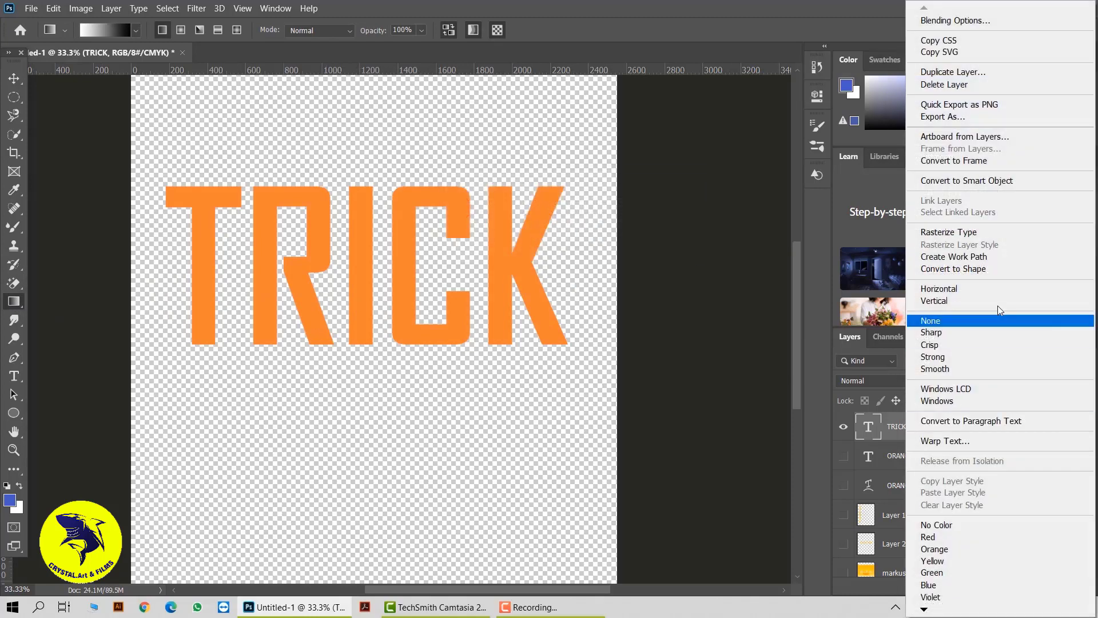
pyautogui.click(978, 233)
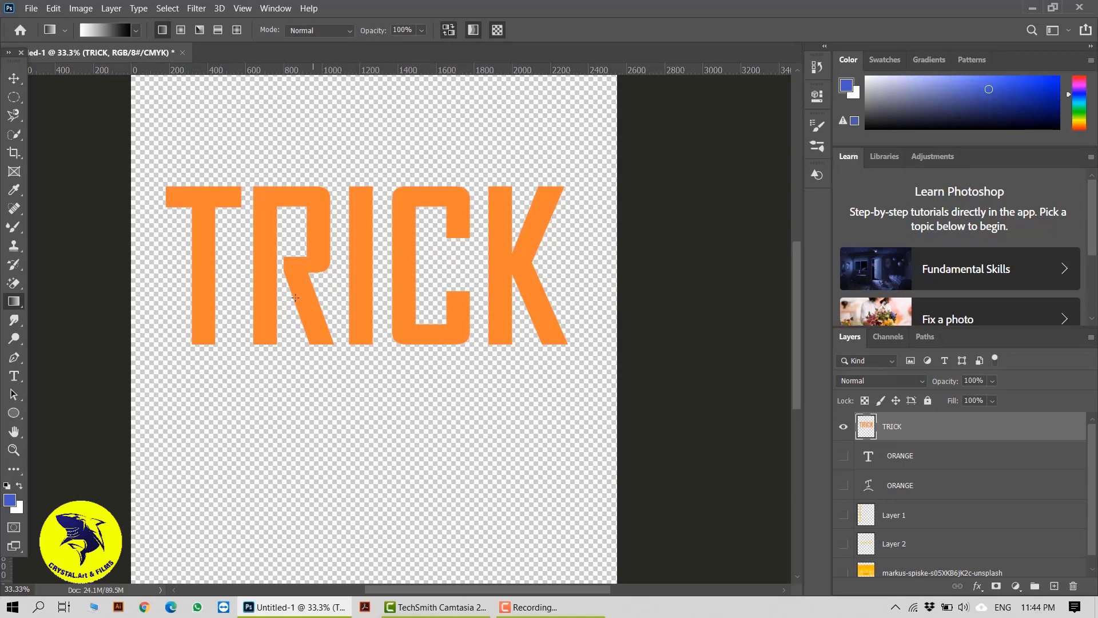
pyautogui.moveTo(259, 264); pyautogui.dragTo(515, 391)
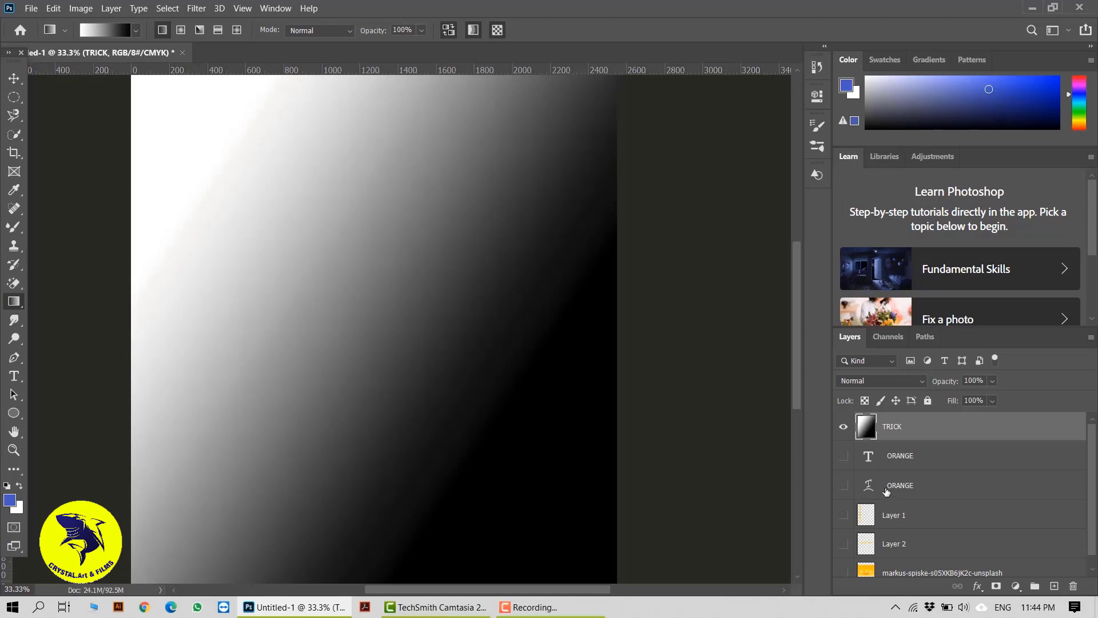
pyautogui.hotkey('ctrl', 'z')
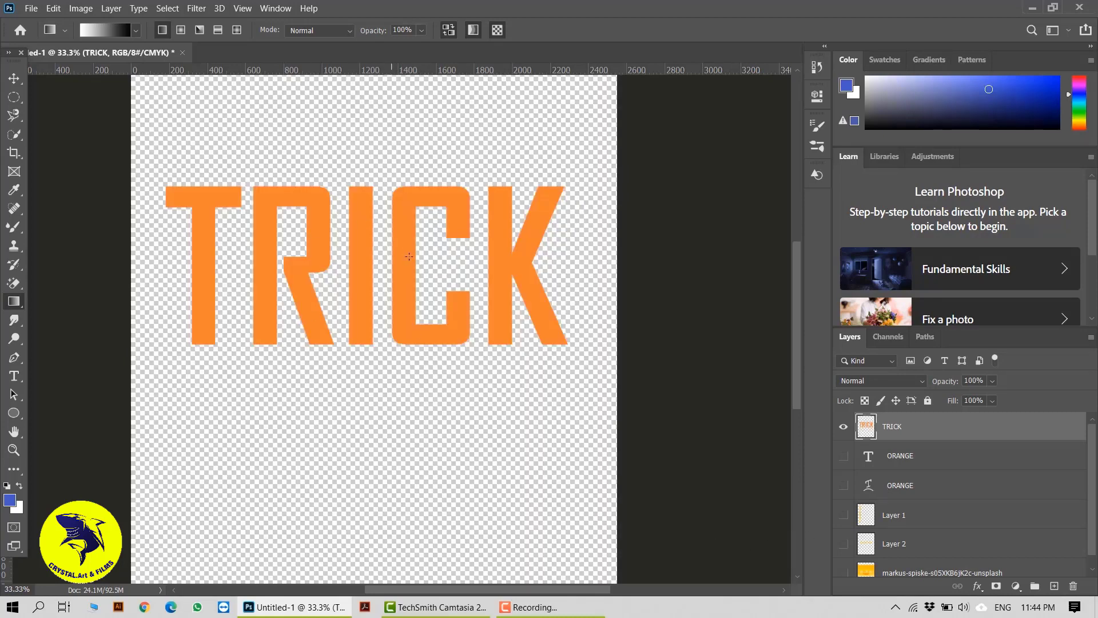
# Add a new layer clipped to the TRICK layer and draw a diagonal gradient on it.
pyautogui.click(1054, 587)
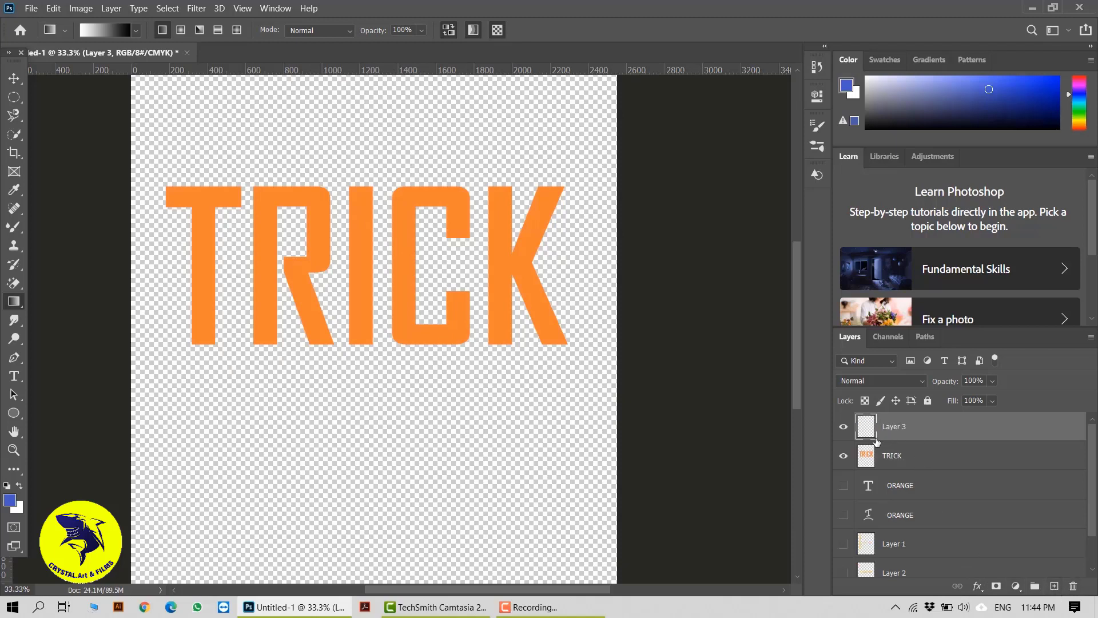
pyautogui.keyDown('alt'); pyautogui.click(866, 436); pyautogui.keyUp('alt')
pyautogui.moveTo(159, 180); pyautogui.dragTo(493, 318)
pyautogui.moveTo(614, 384); pyautogui.dragTo(614, 385)
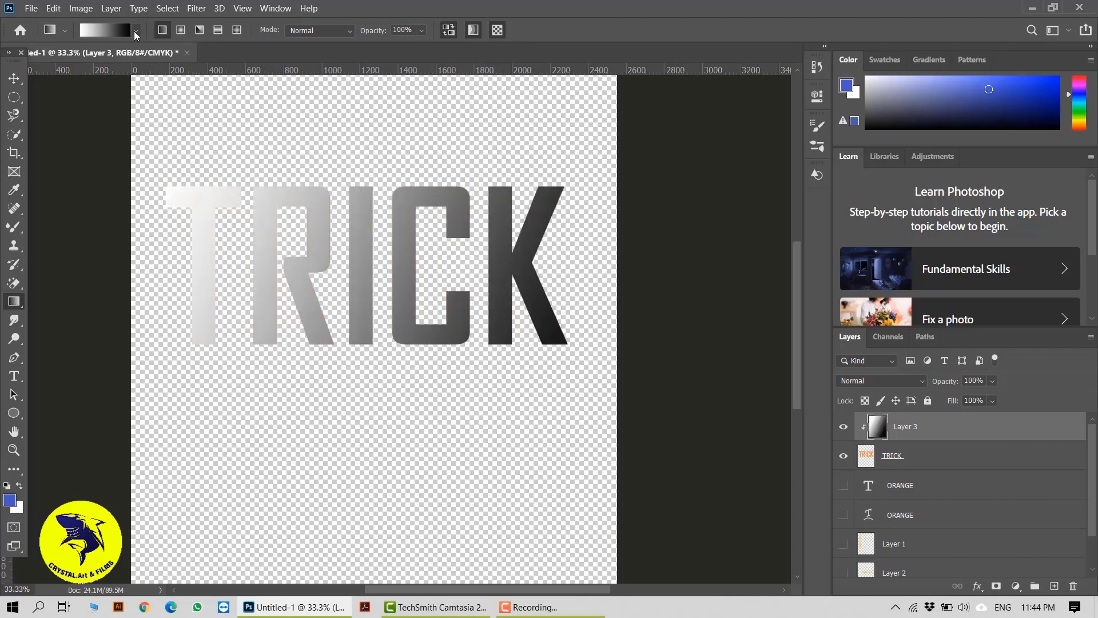
# Fill the clipped layer with a pale pink preset from the Pastels gradient group.
pyautogui.click(136, 32)
pyautogui.click(49, 103)
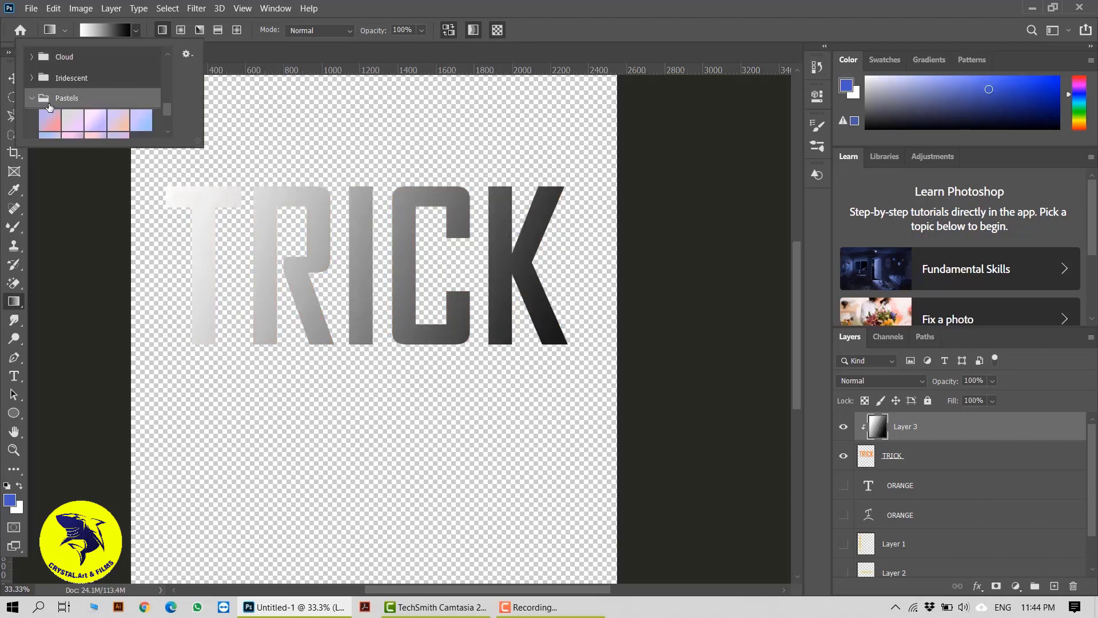
pyautogui.click(72, 86)
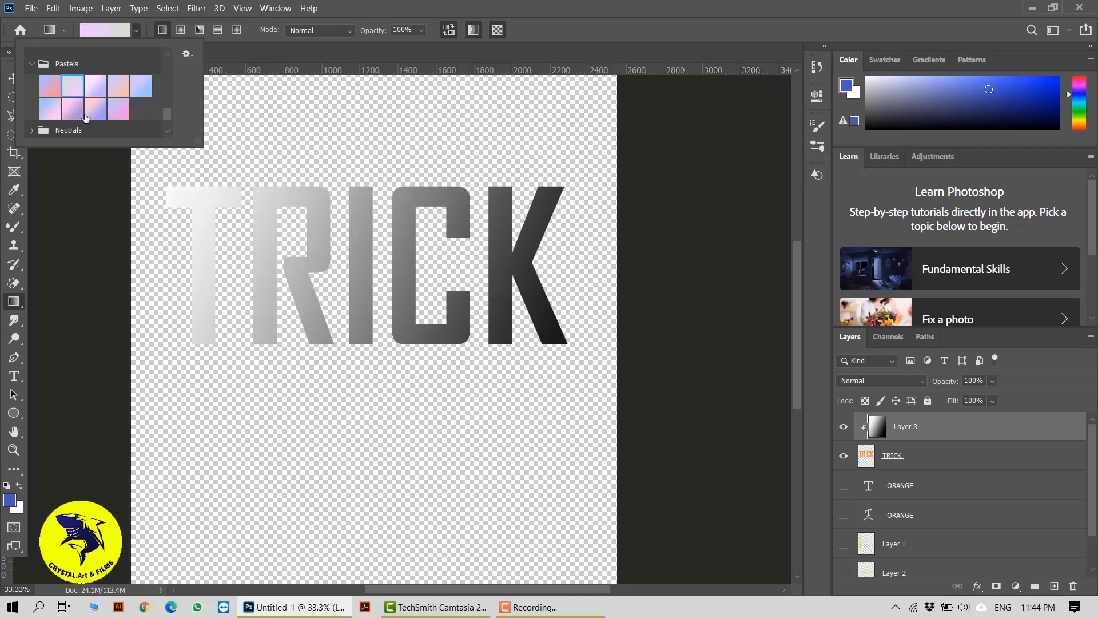
pyautogui.click(180, 168)
pyautogui.moveTo(178, 167); pyautogui.dragTo(681, 425)
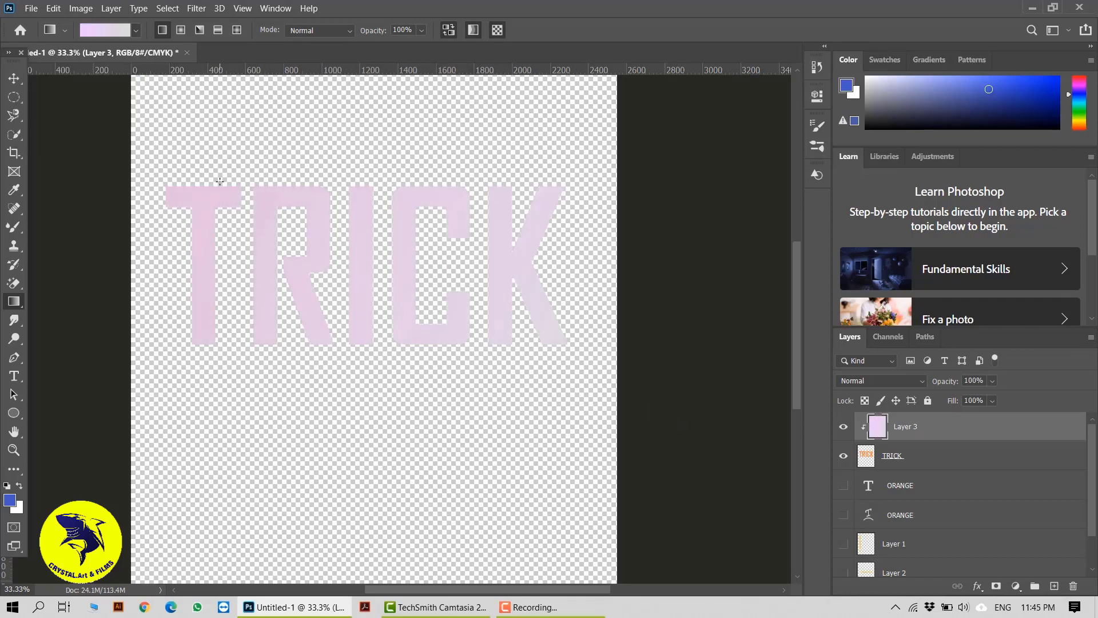
pyautogui.moveTo(220, 181); pyautogui.dragTo(471, 304)
pyautogui.moveTo(205, 160); pyautogui.dragTo(369, 264)
# Switch to a purple-to-pink Pastels gradient preset and redraw it diagonally across the TRICK letters.
pyautogui.click(136, 31)
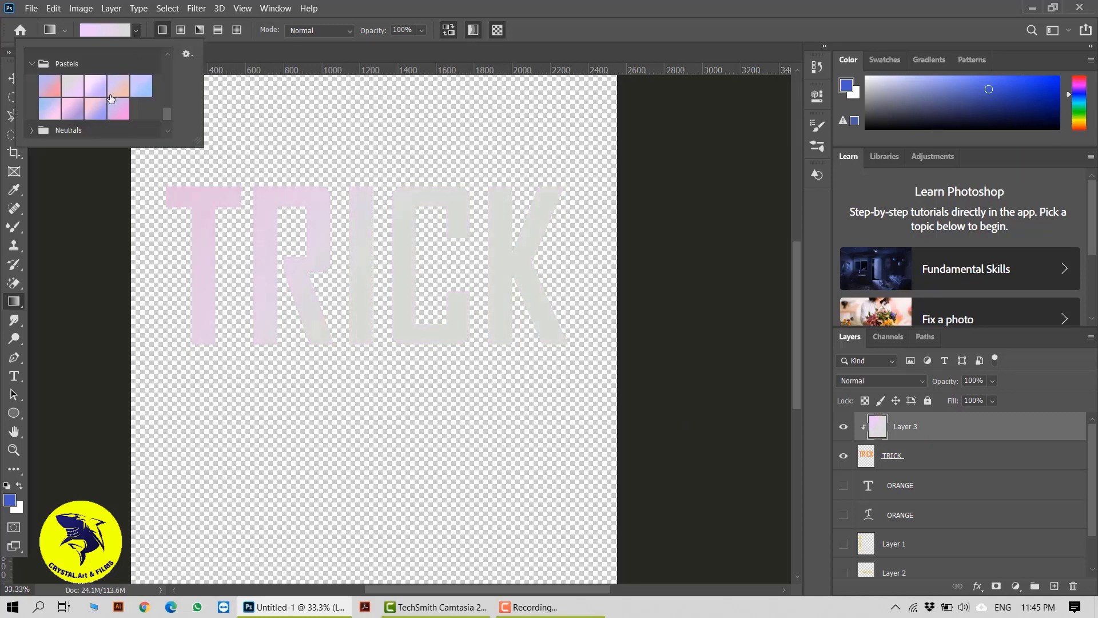
pyautogui.click(96, 109)
pyautogui.moveTo(214, 159); pyautogui.dragTo(503, 319)
pyautogui.moveTo(527, 353); pyautogui.dragTo(465, 335)
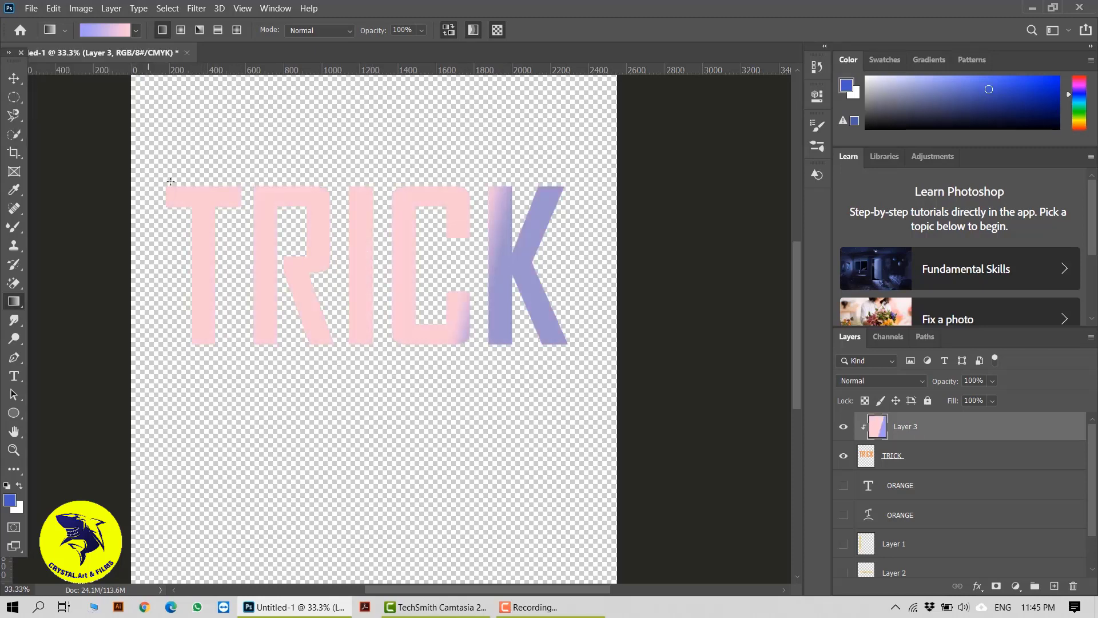
pyautogui.moveTo(240, 224); pyautogui.dragTo(555, 371)
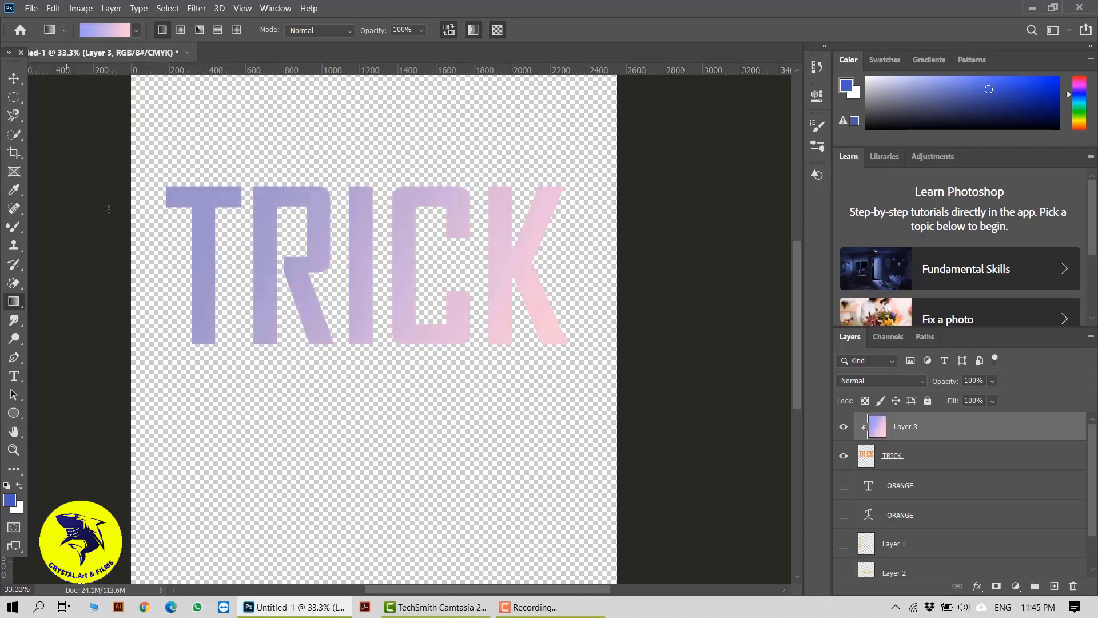
# Merge the gradient layer with the TRICK layer and move the merged text upward.
pyautogui.click(11, 77)
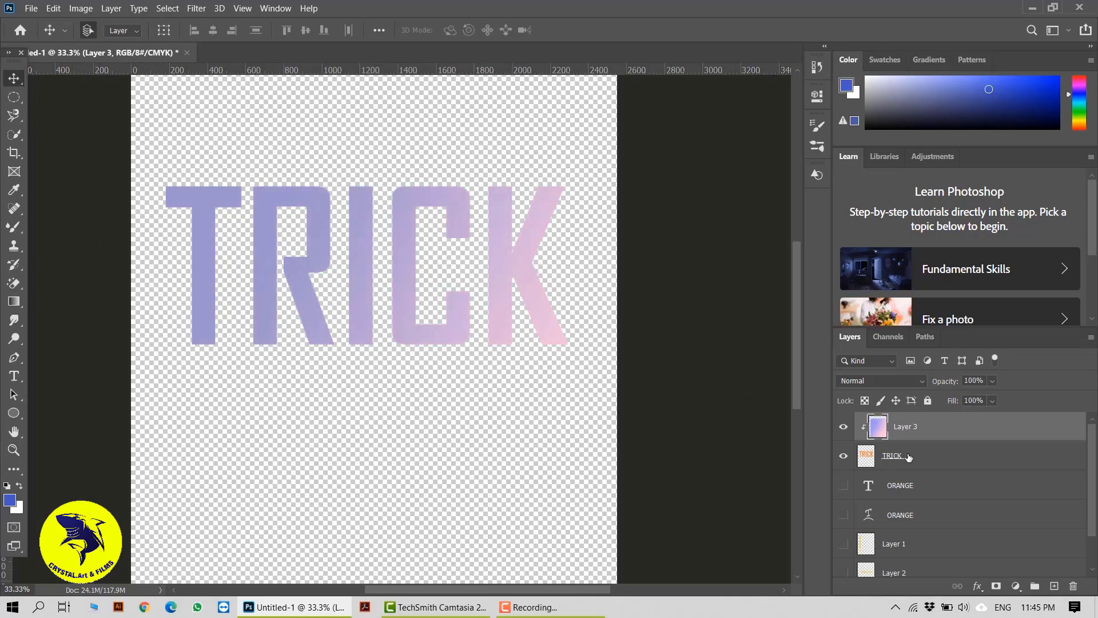
pyautogui.click(469, 326)
pyautogui.moveTo(411, 318); pyautogui.dragTo(407, 378)
pyautogui.keyDown('shift'); pyautogui.click(925, 457); pyautogui.keyUp('shift')
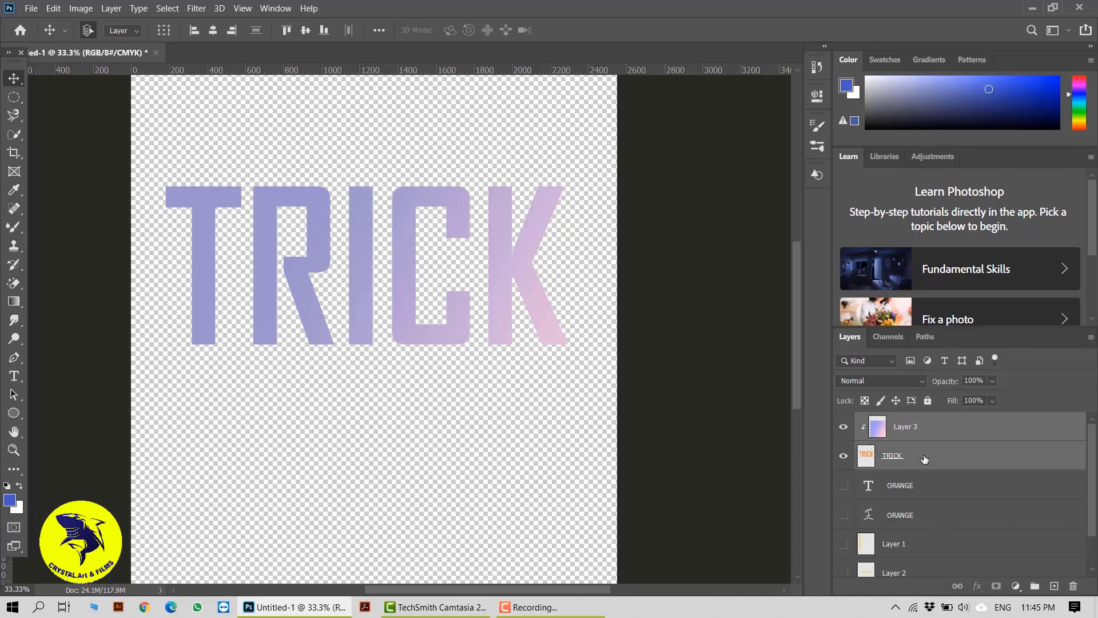
pyautogui.rightClick(925, 458)
pyautogui.click(780, 417)
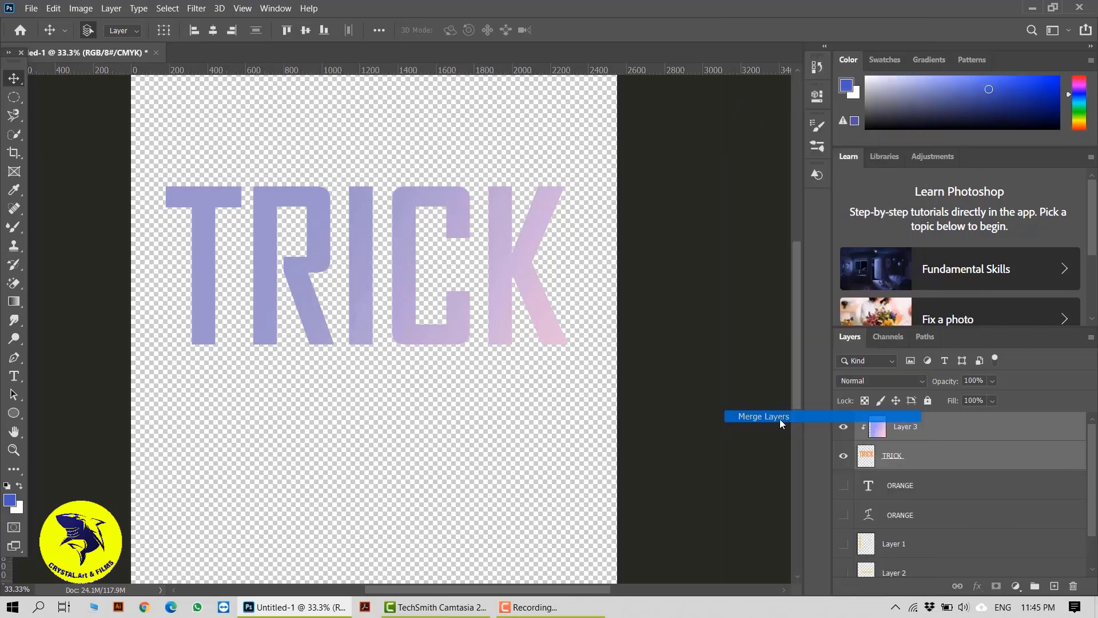
pyautogui.moveTo(413, 312); pyautogui.dragTo(511, 315)
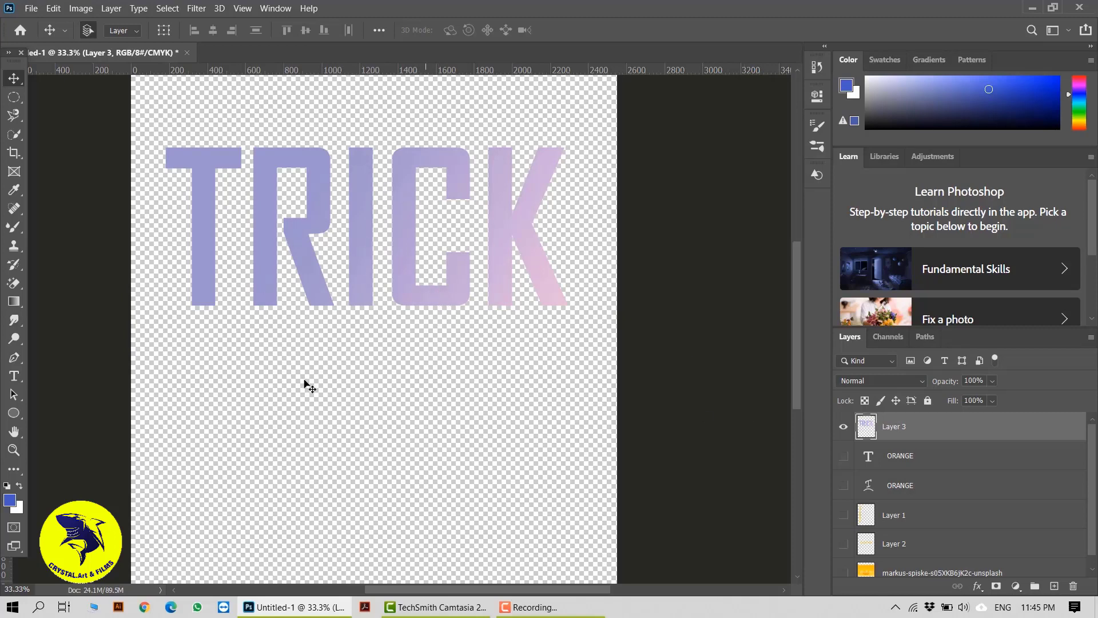
# Show the ORANGE, warped ORANGE, Layer 1, Layer 2 and lemon photo layers again.
pyautogui.click(843, 456)
pyautogui.click(844, 486)
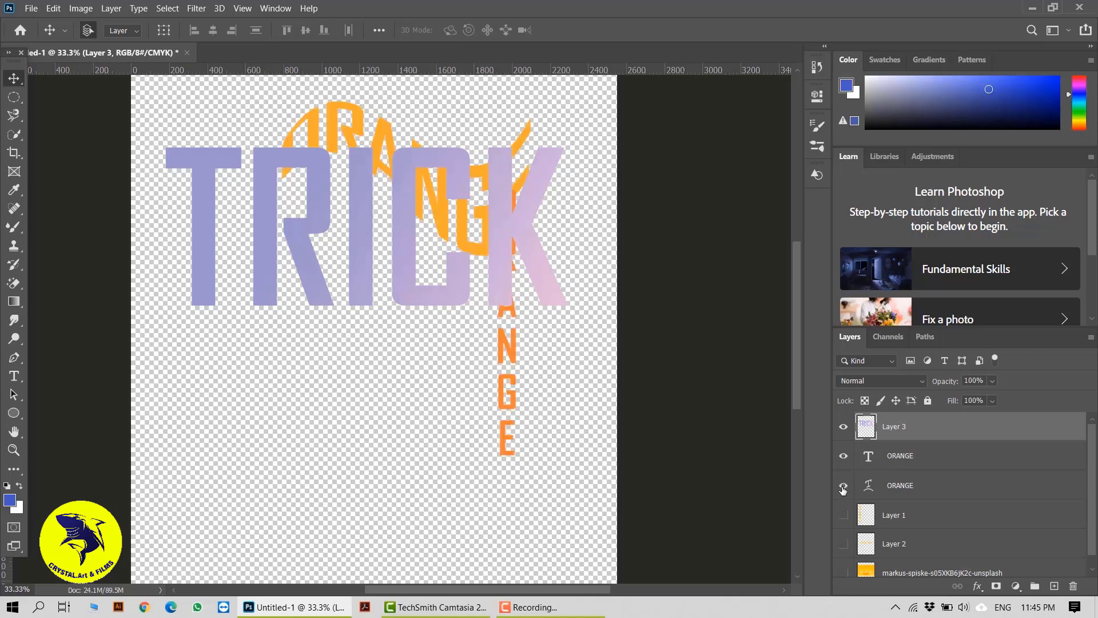
pyautogui.scroll(-1, 926, 488)
pyautogui.click(844, 504)
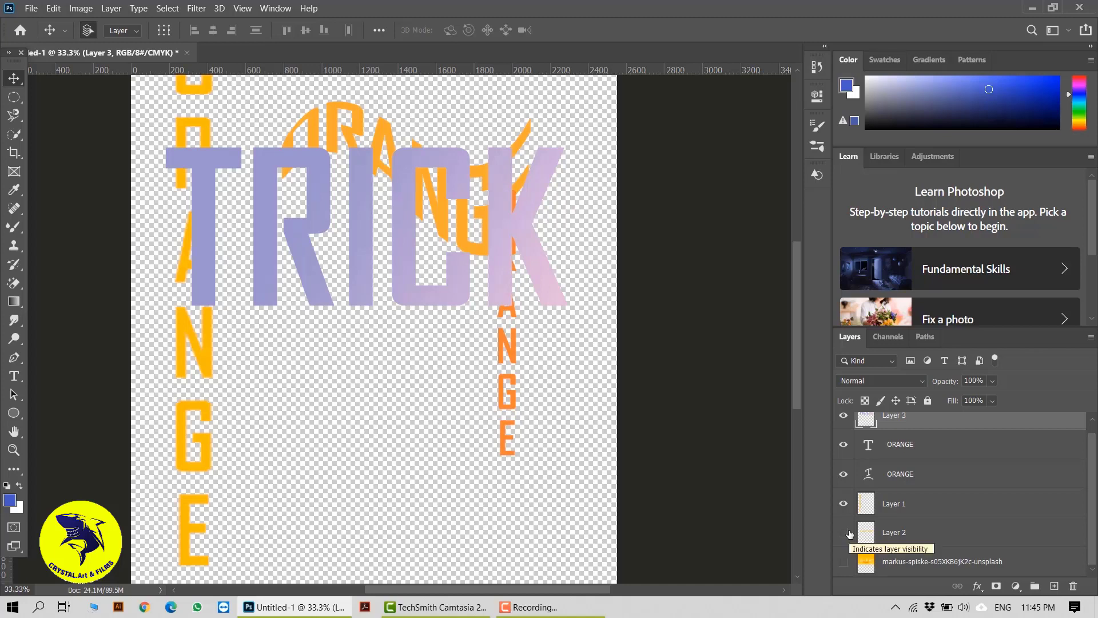
pyautogui.click(845, 533)
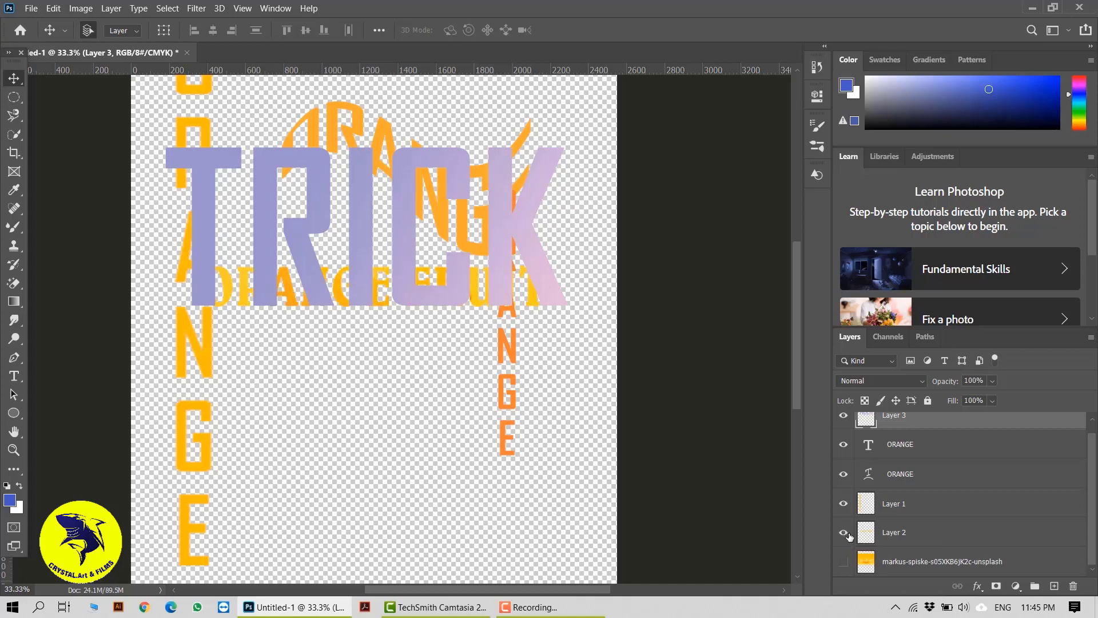
pyautogui.click(844, 563)
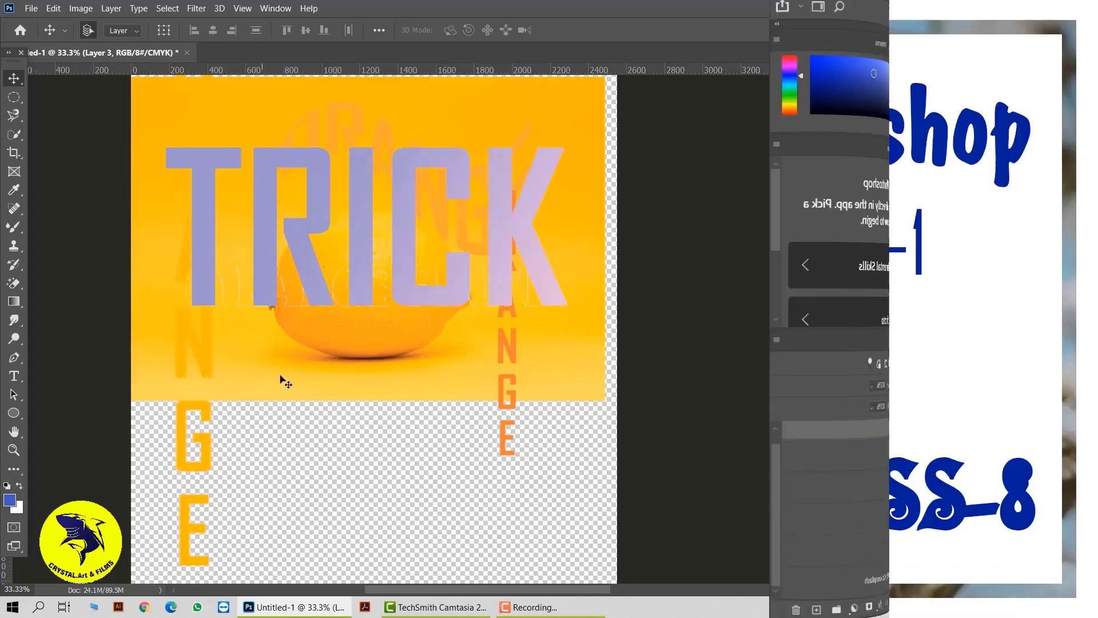